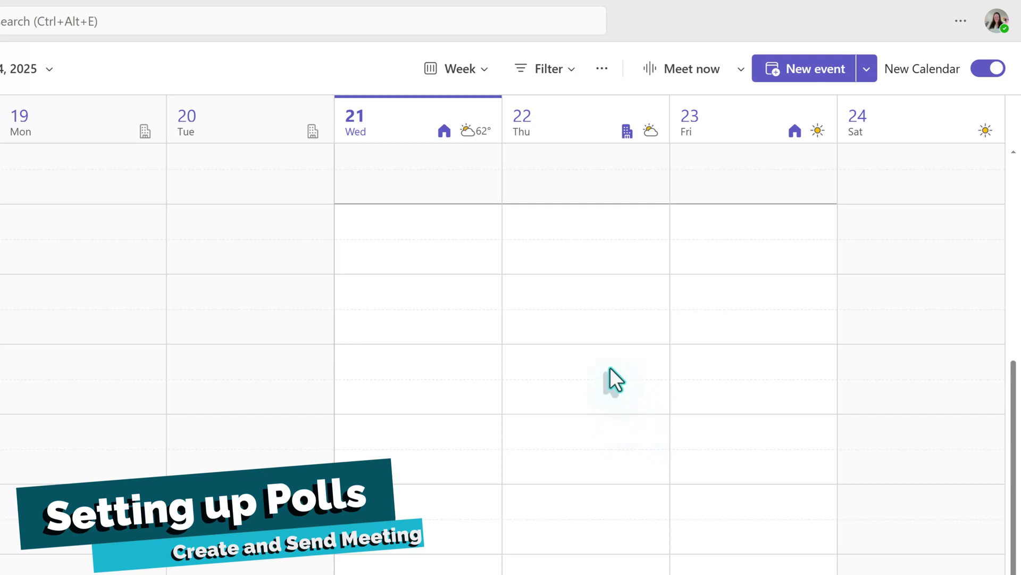
Create an event titled "How to use Polls" for 5/22/2025, 10:00 AM to 11:00 AM, and invite the first suggested contact
drag(608, 352, 615, 394)
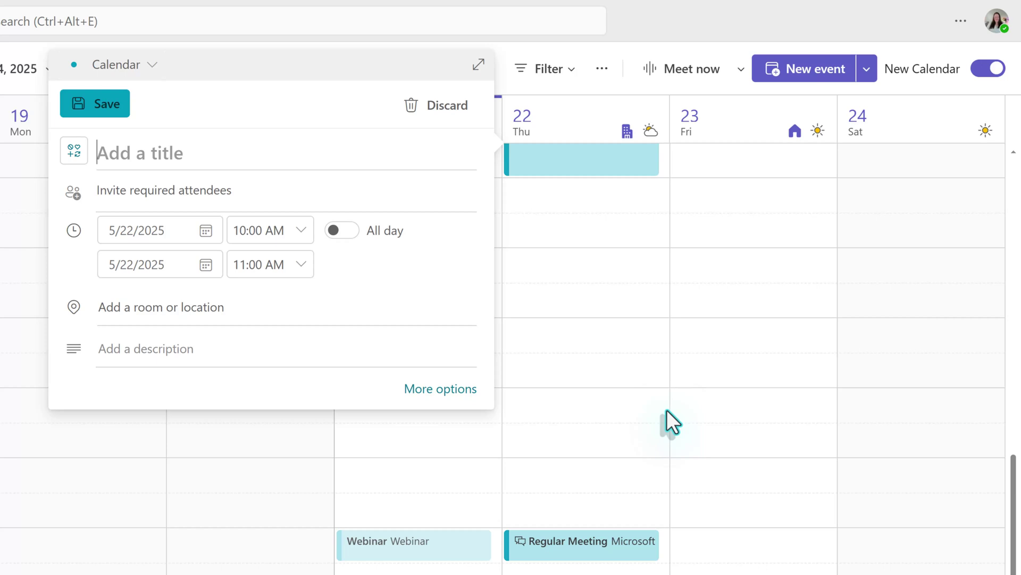
click(429, 389)
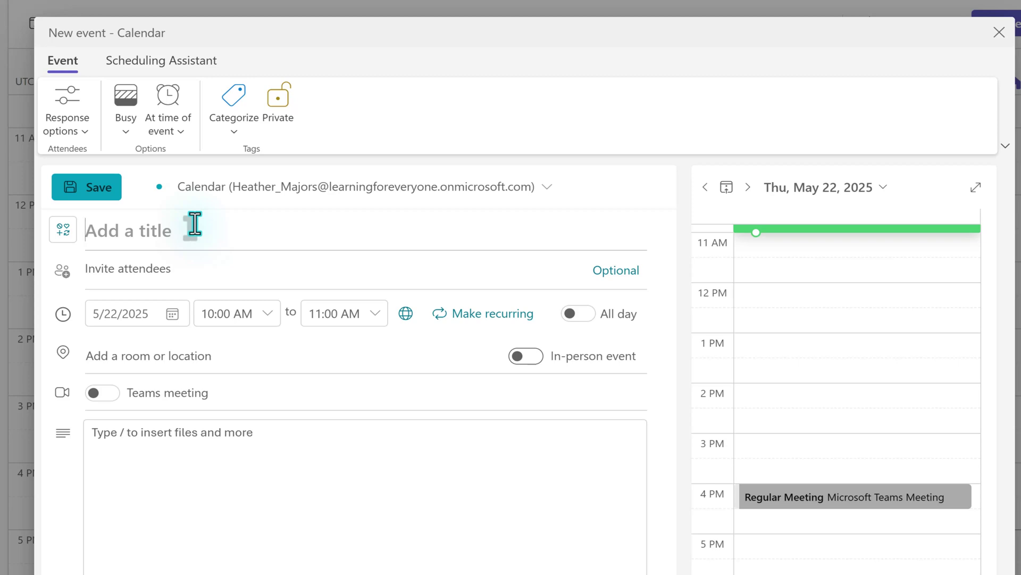
text(How to )
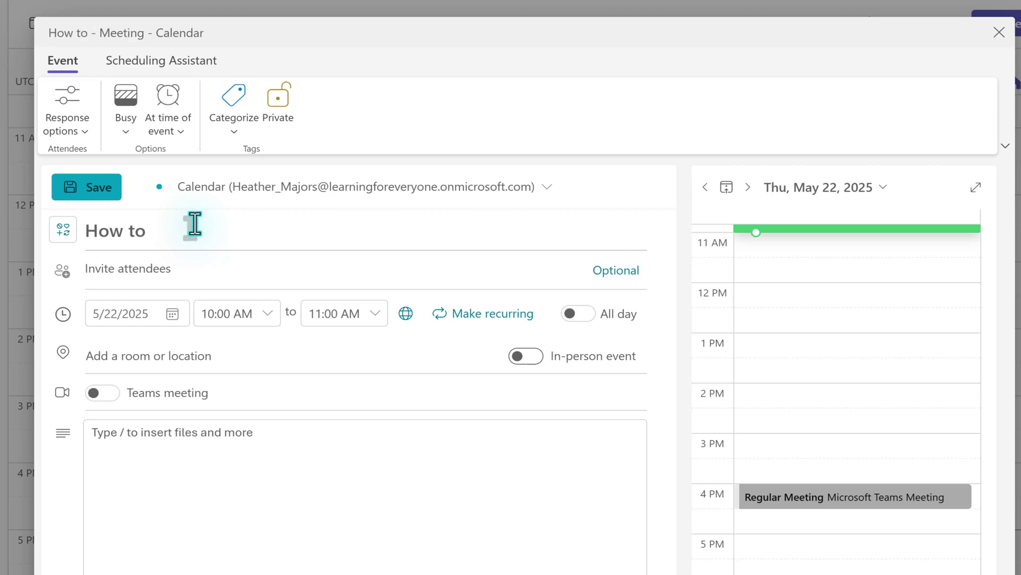
text(use Polls)
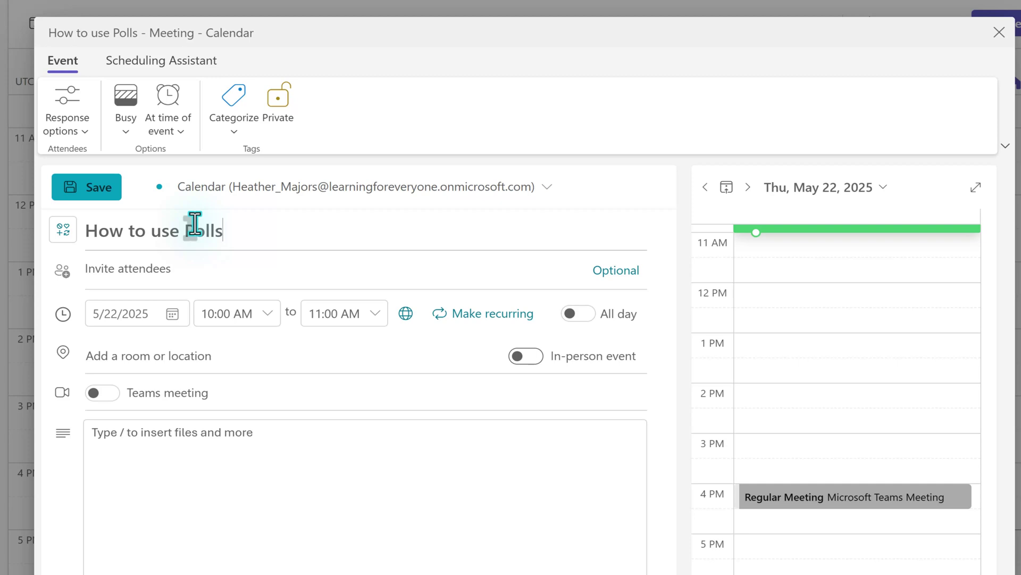
click(140, 277)
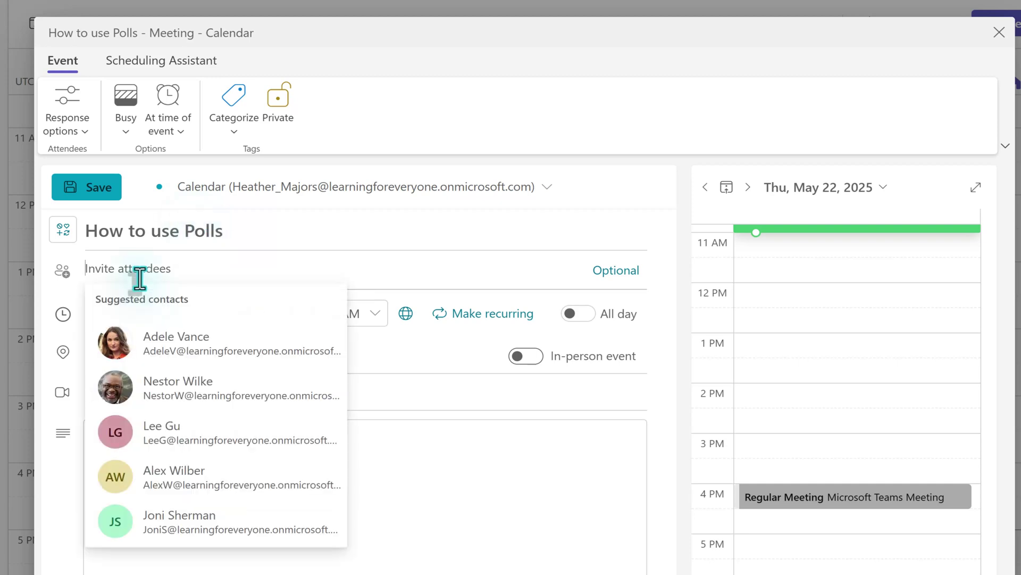
key(Return)
Enter "This is to test polls." as the event description and send the meeting invitation
click(155, 548)
text(This is to )
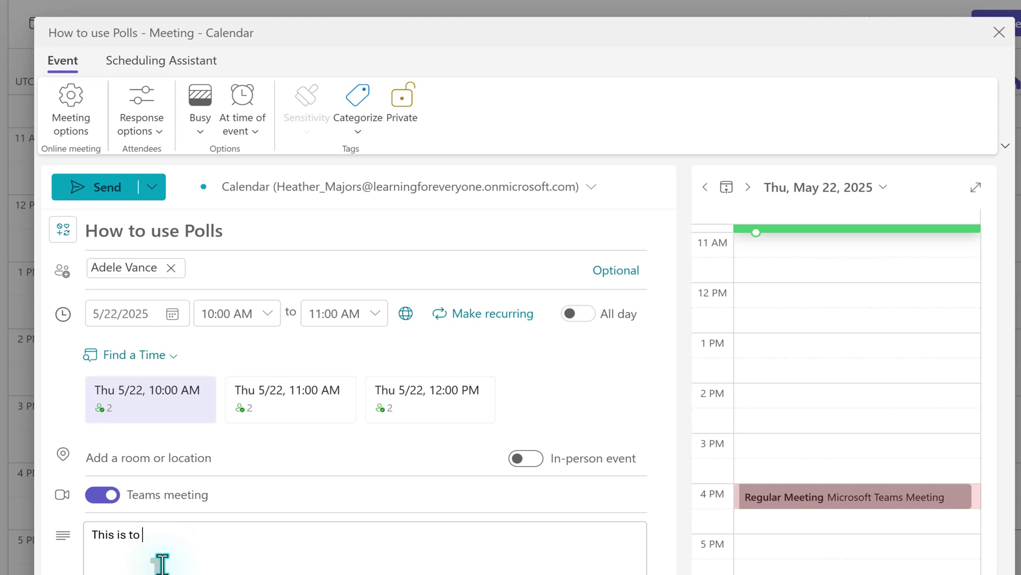
text(test polls .)
key(BackSpace)
key(BackSpace)
text(.)
click(103, 187)
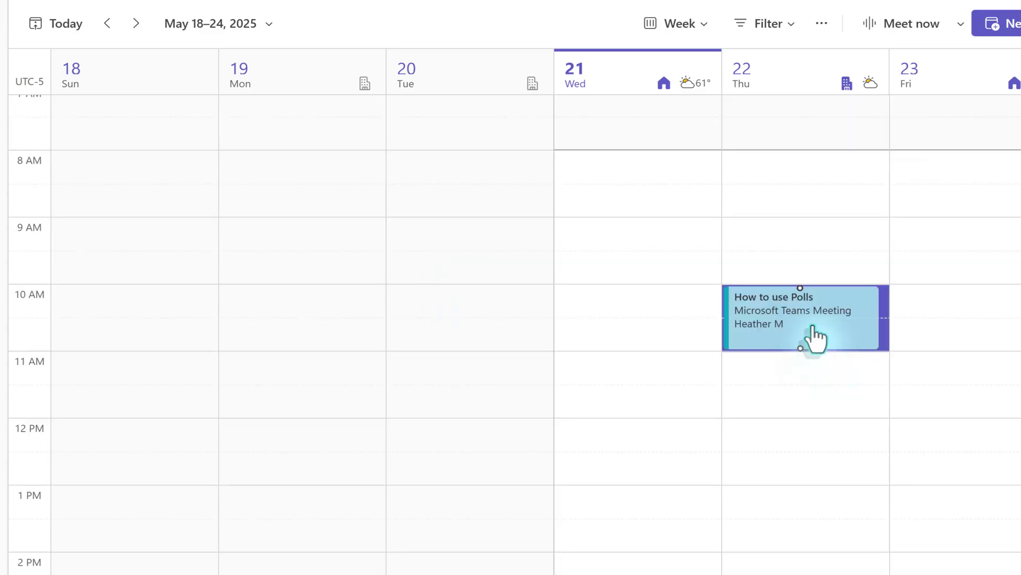
Open the "How to use Polls" meeting from the calendar and add the Polls app to it
double_click(814, 330)
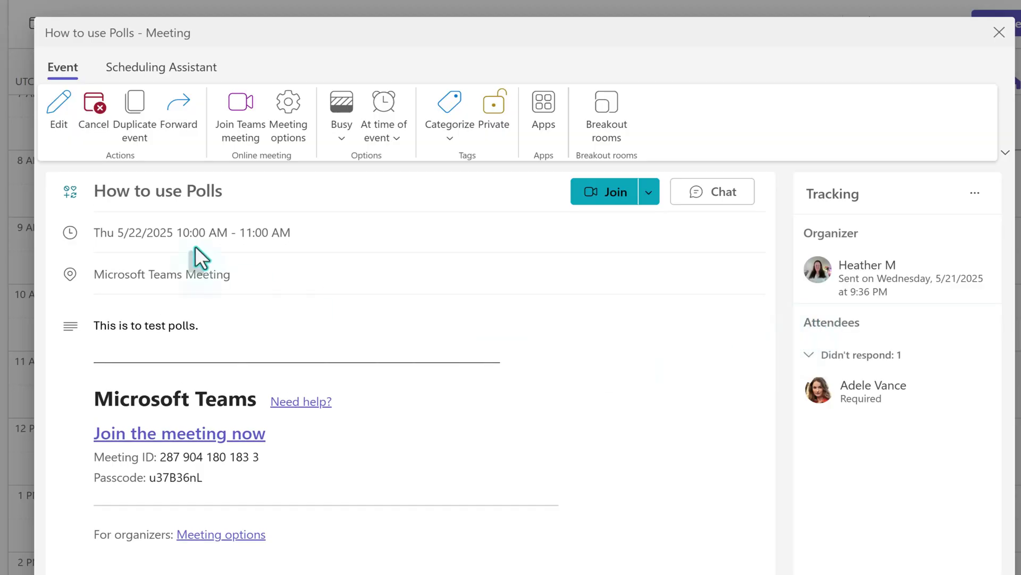
click(544, 110)
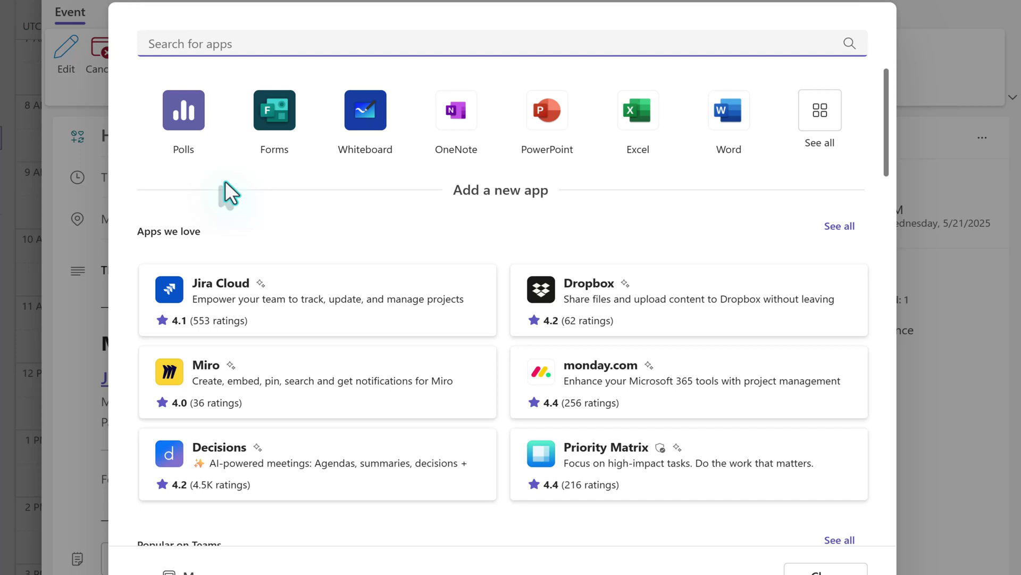
click(192, 122)
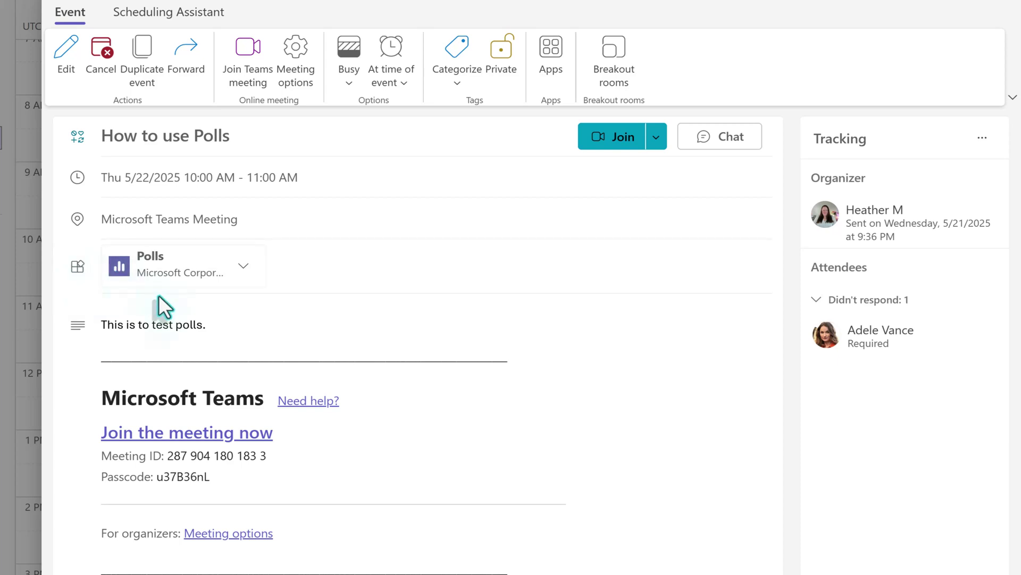
Try to save the suggested "How are you feeling today?" poll as a draft from the meeting's Polls app
click(154, 269)
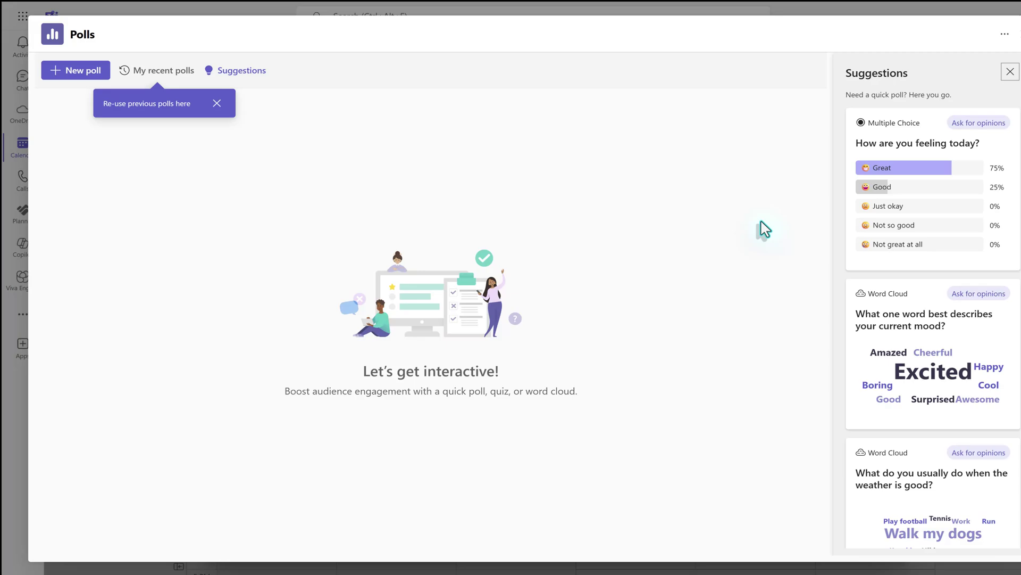
click(912, 155)
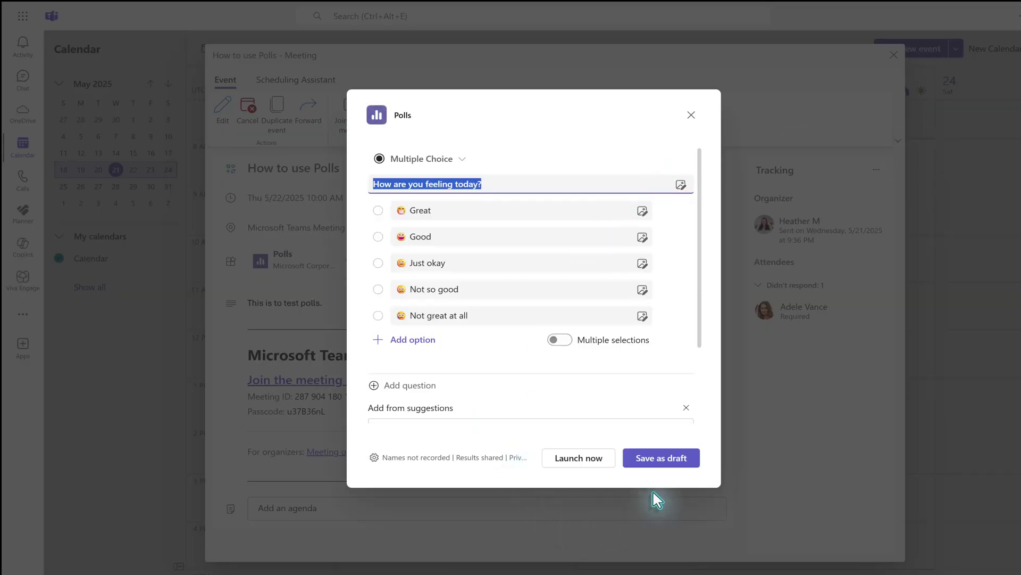
click(668, 462)
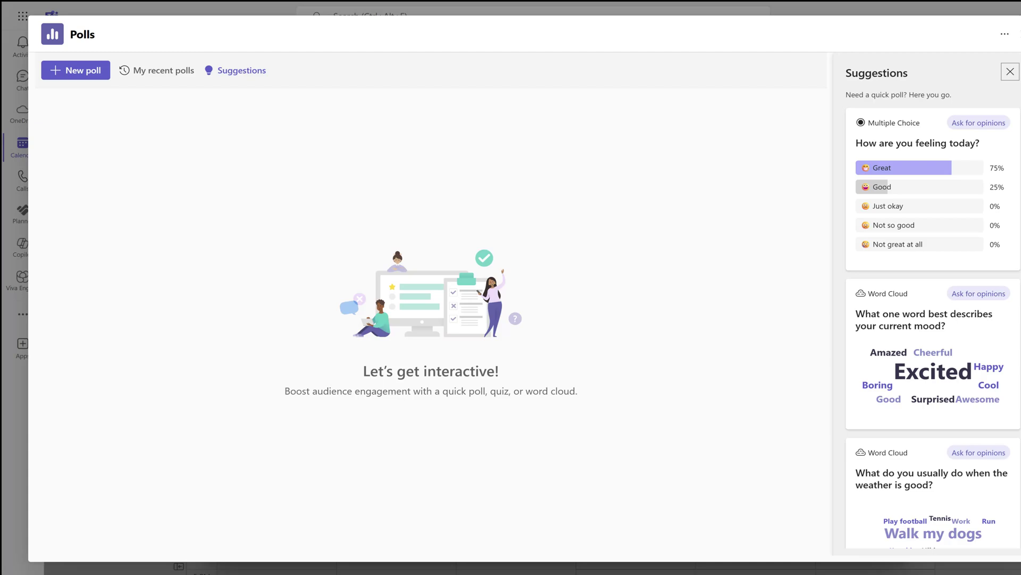
key(Escape)
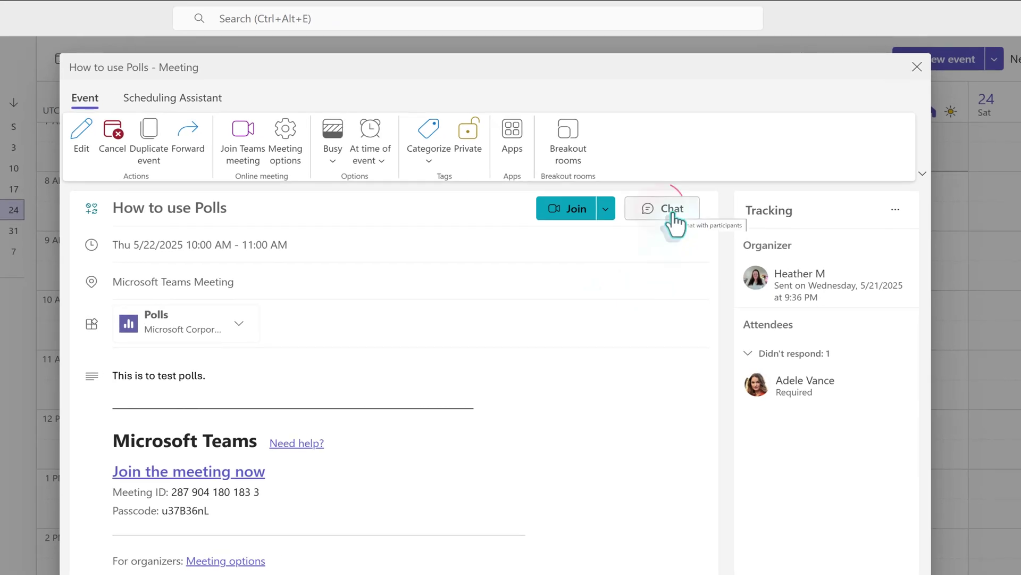
Go to Polls in the meeting's chat and dismiss the tip about re-using previous polls
click(672, 213)
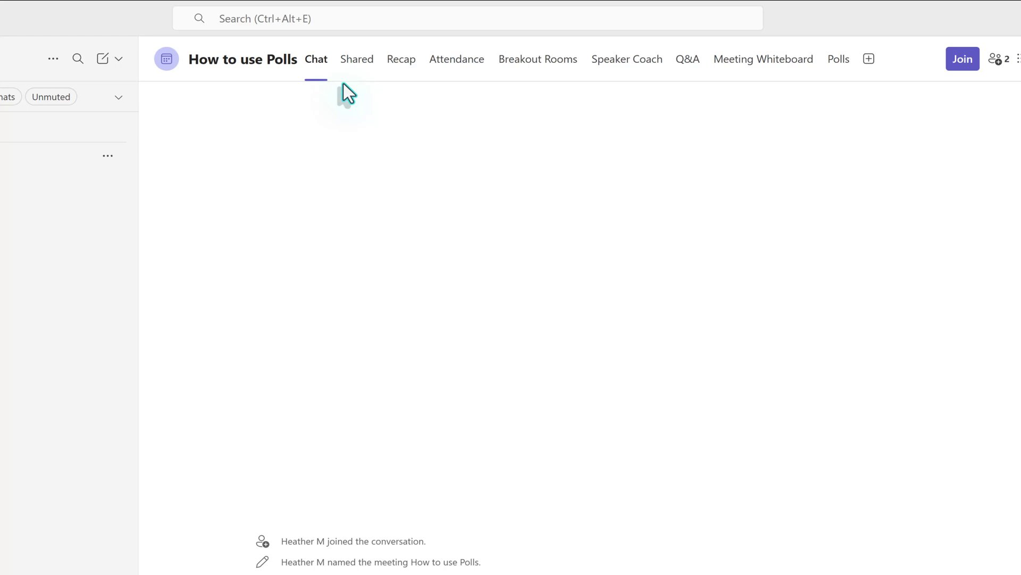
click(840, 64)
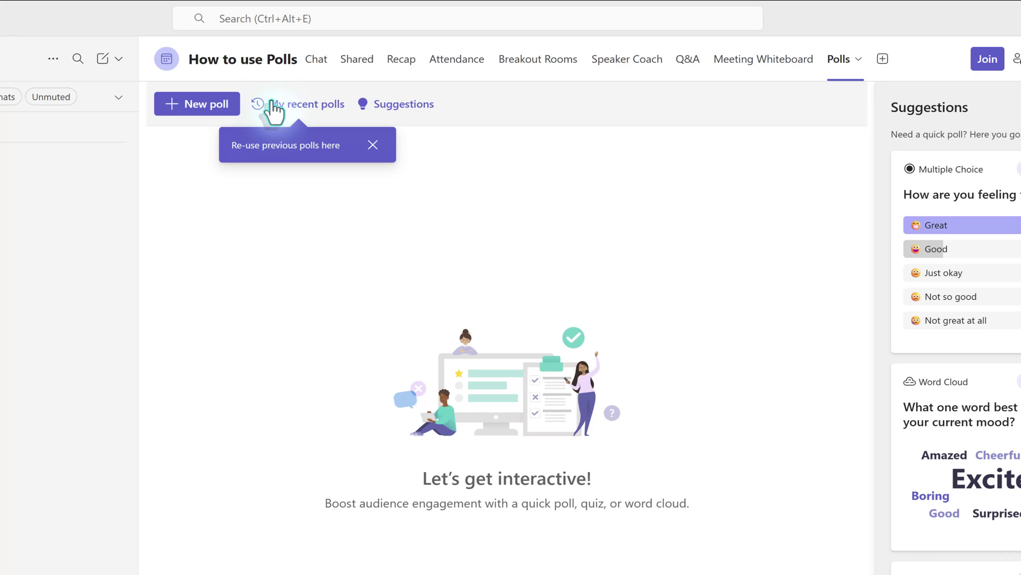
click(373, 145)
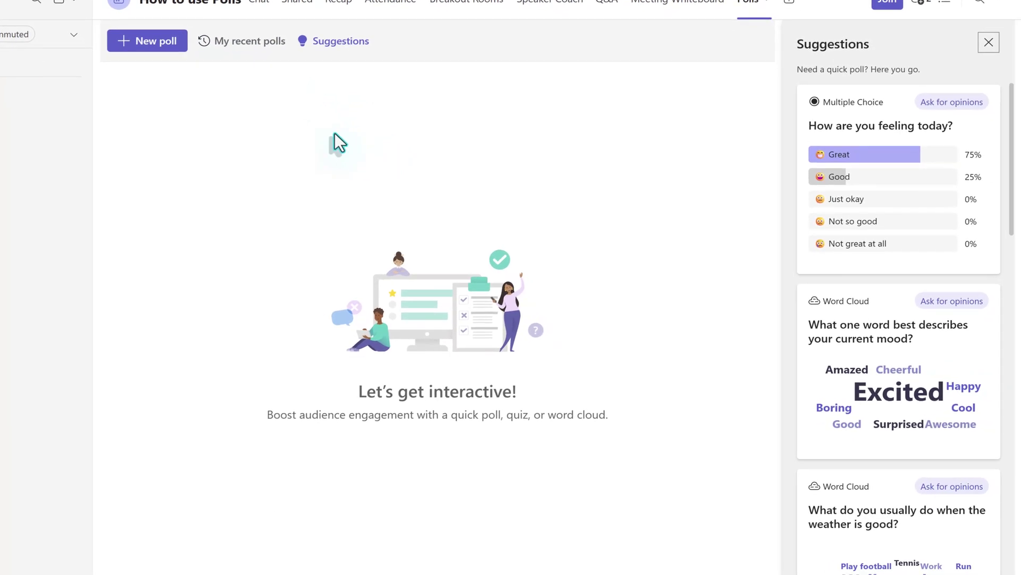
Save the suggested multiple-choice poll "How are you feeling today?" as a draft and close the suggestions
click(863, 124)
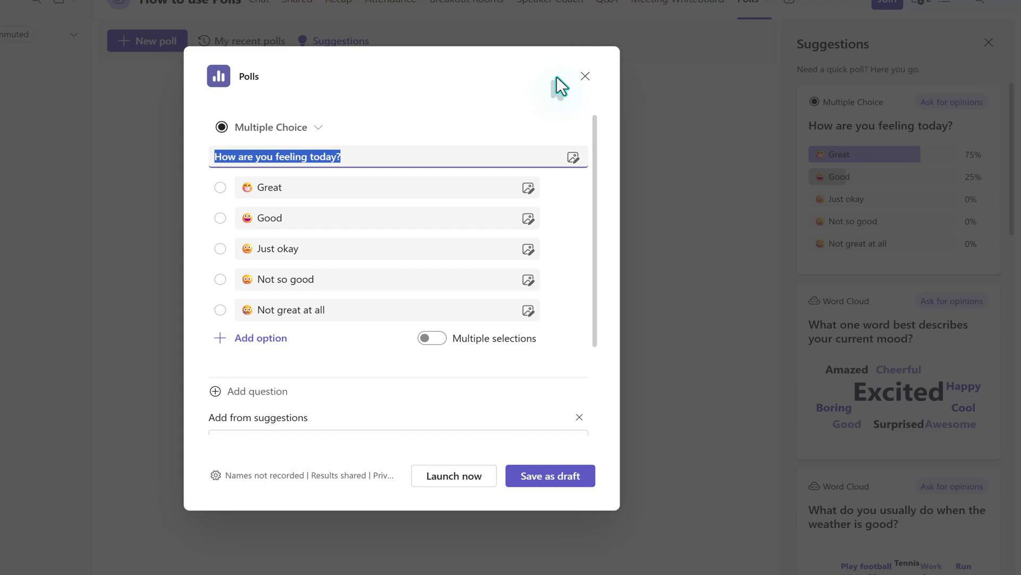
click(560, 482)
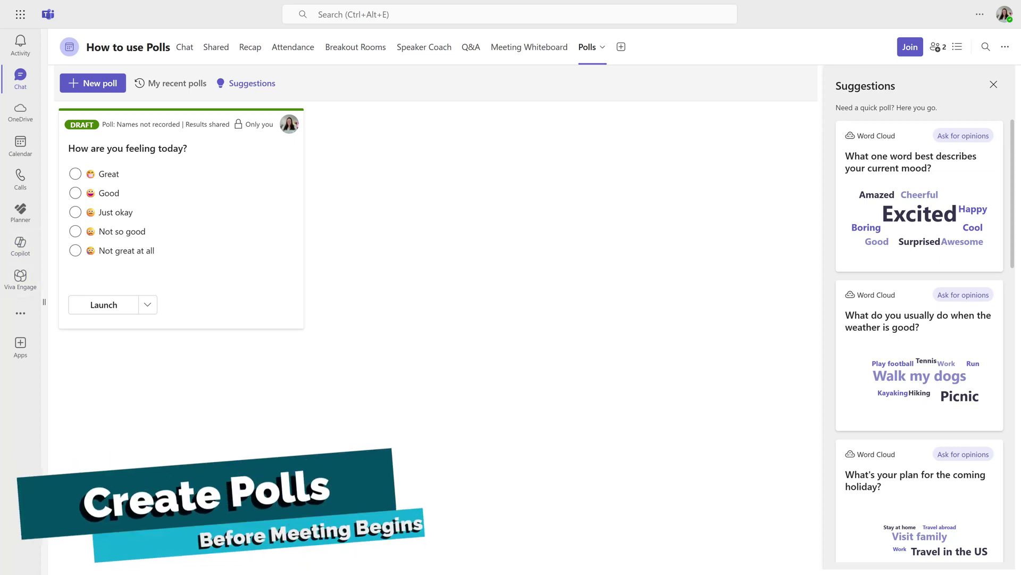
key(Escape)
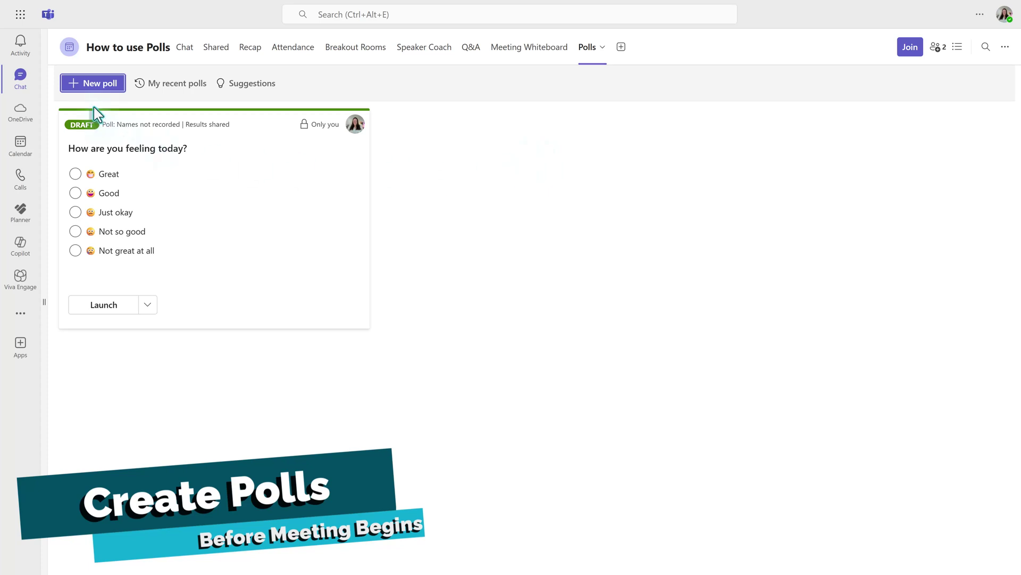
Set up a single-selection multiple-choice poll asking "Where app should we use to track Task?" with options Planner, To Do, Loop and Project
click(93, 86)
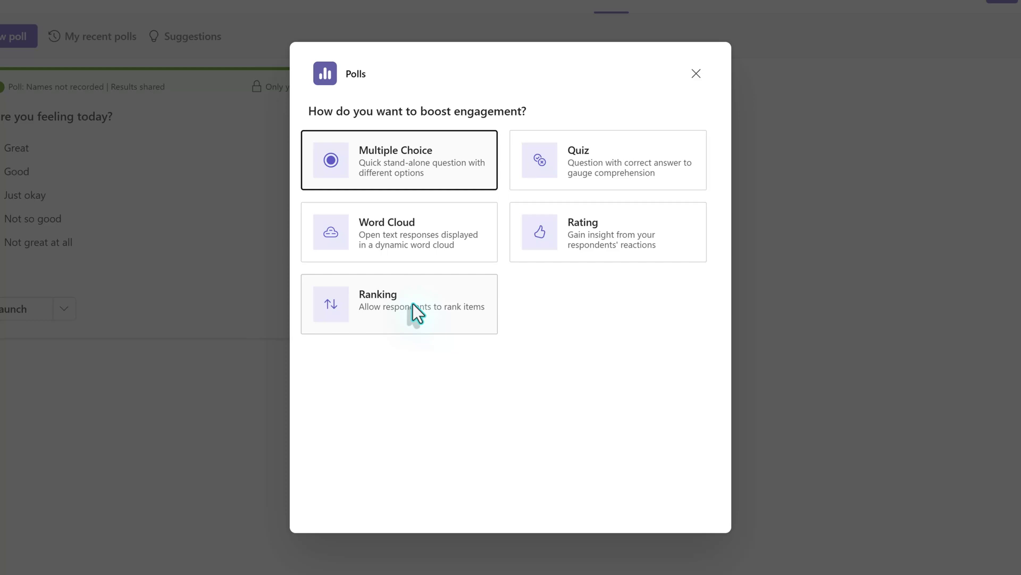
click(392, 155)
key(BackSpace)
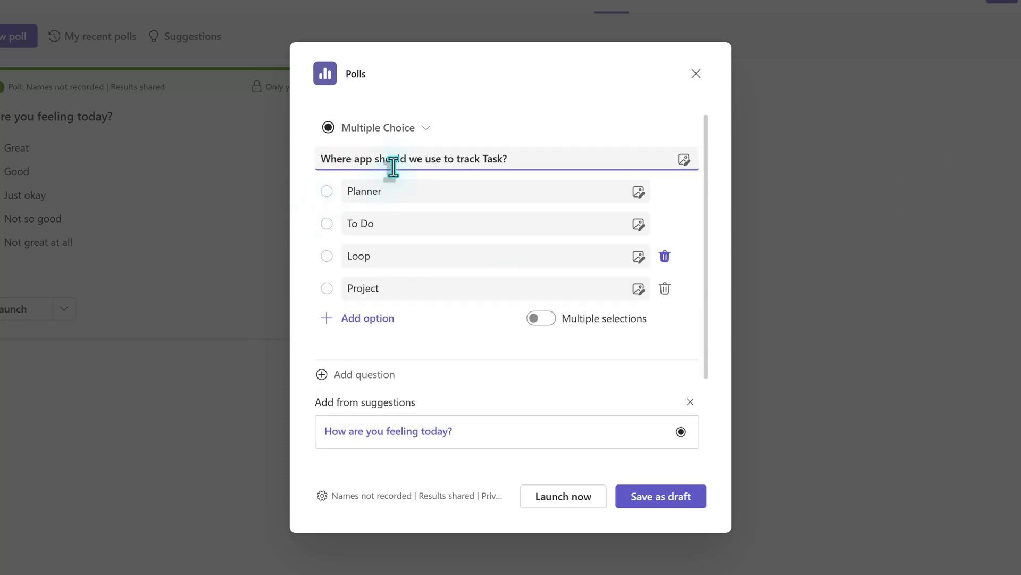
click(543, 134)
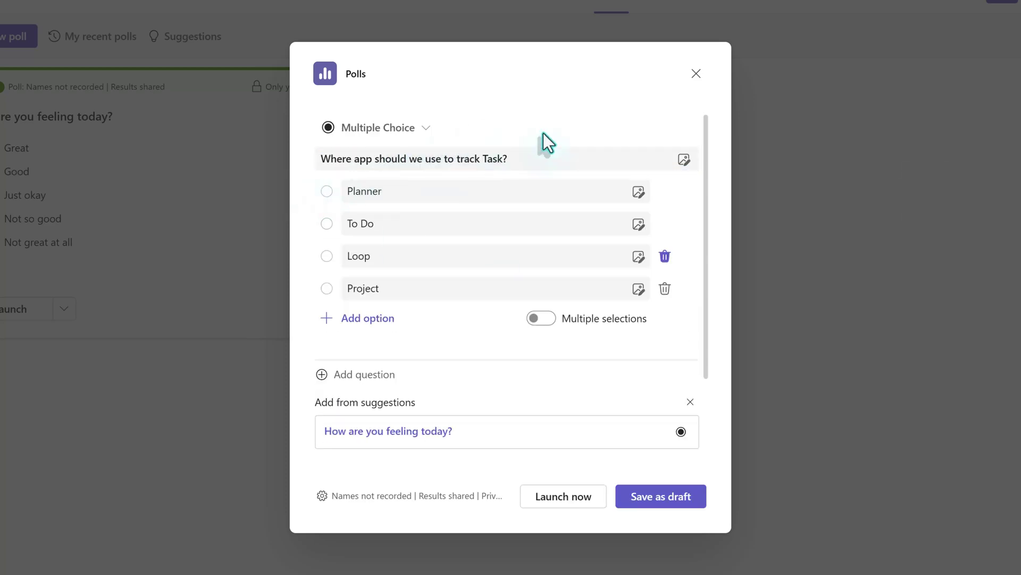
click(542, 319)
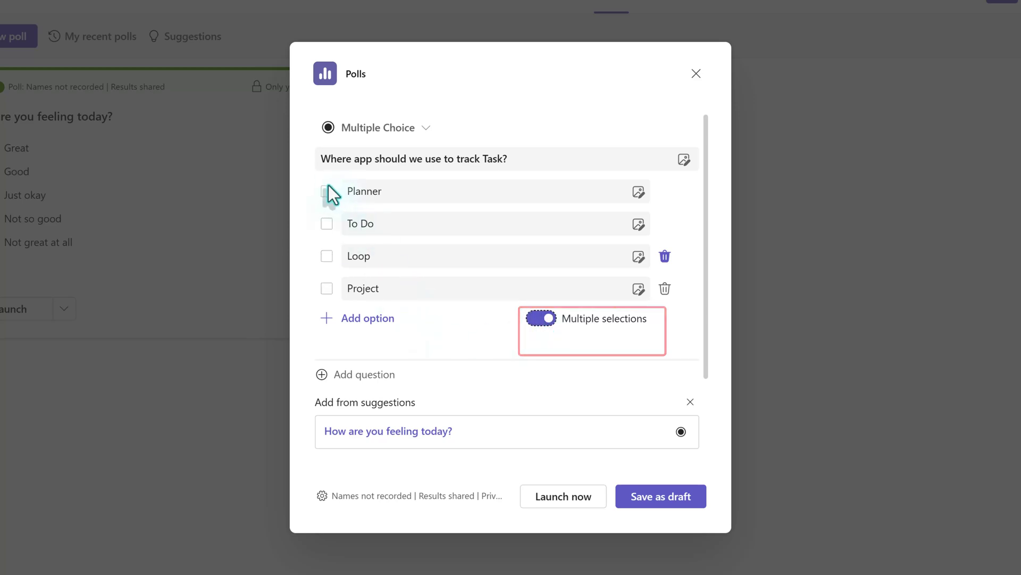
click(543, 319)
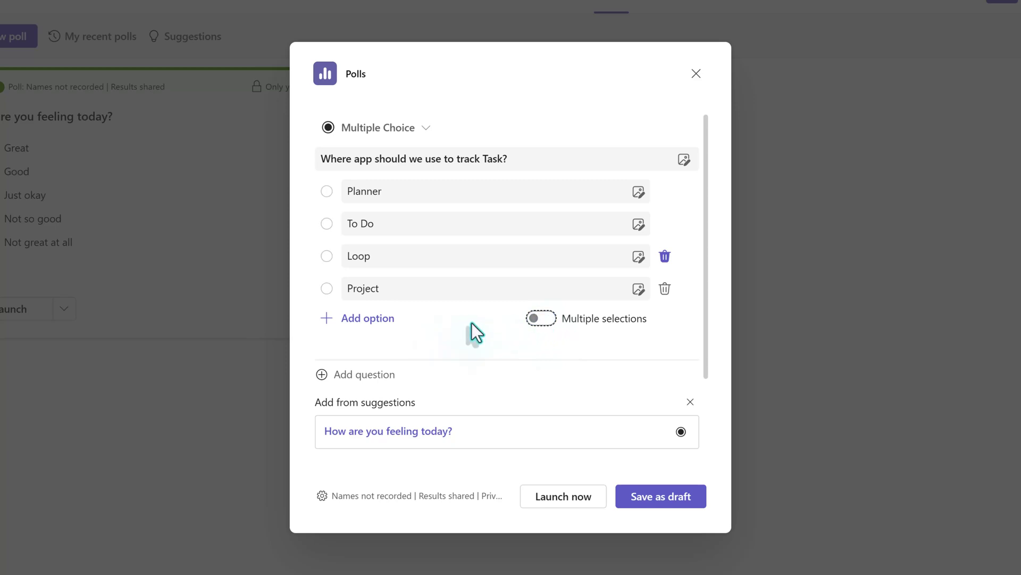
Add a Rating question to the poll asking "How easy do you think it is to use Planner?"
scroll(473, 319, down, 1)
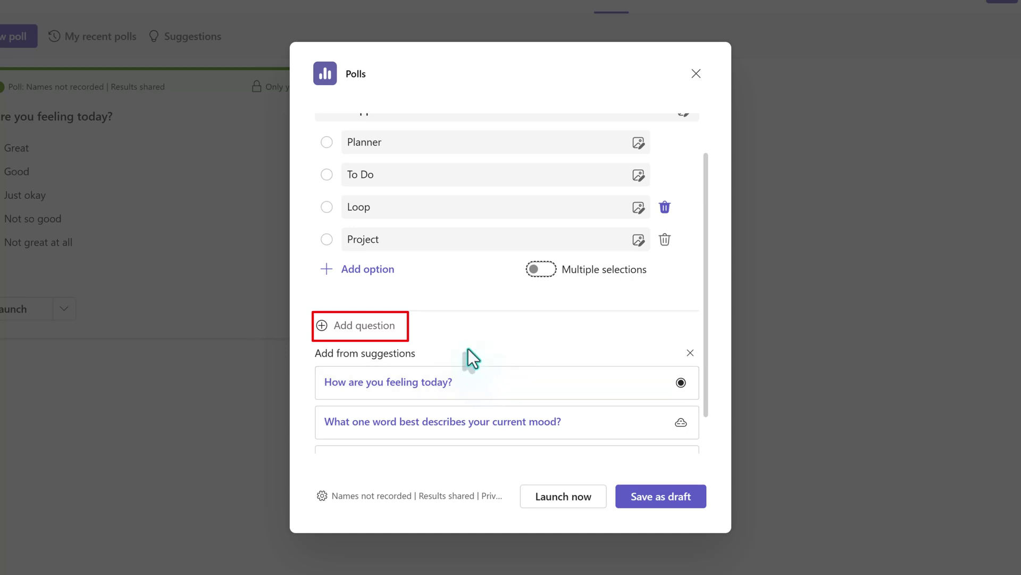
click(341, 327)
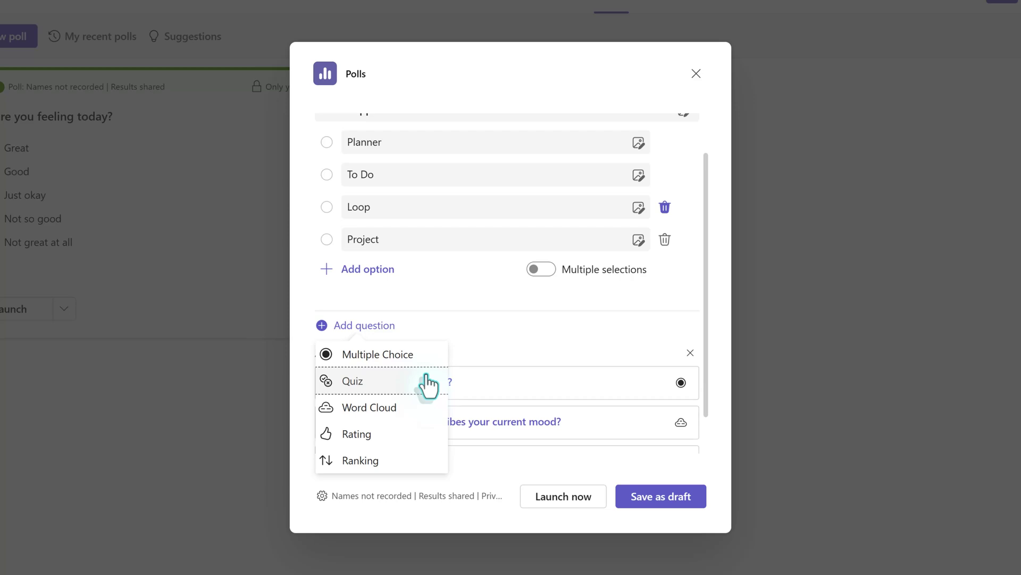
click(381, 437)
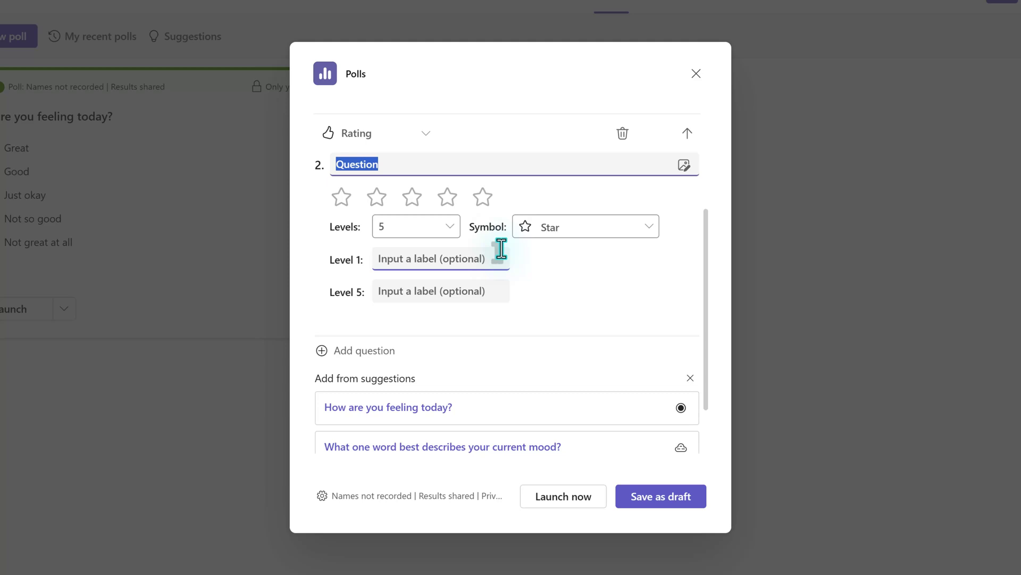
text(How easy do you think it is to use Planner?)
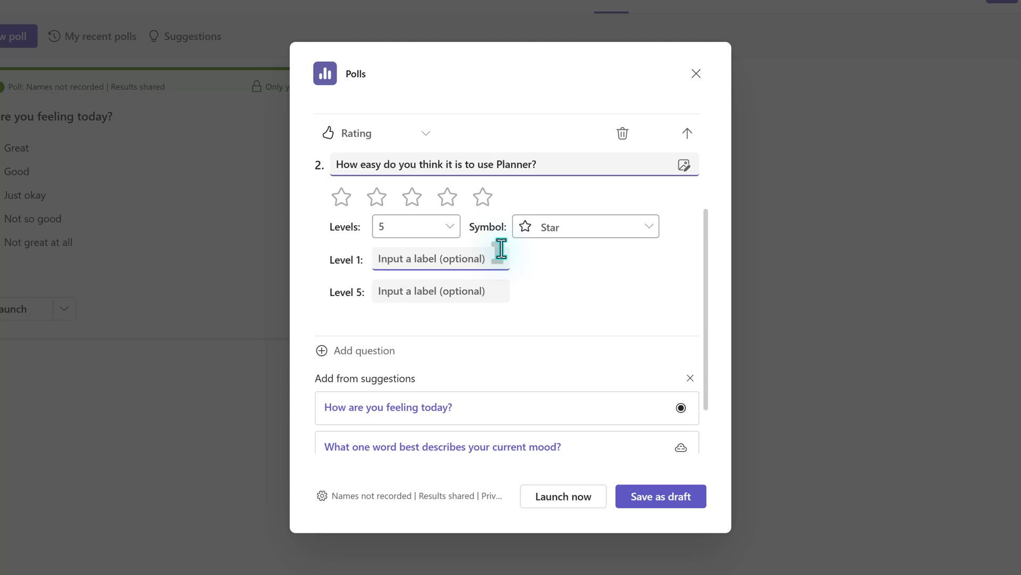
Change the Planner rating question's symbol to Number
scroll(521, 266, up, 1)
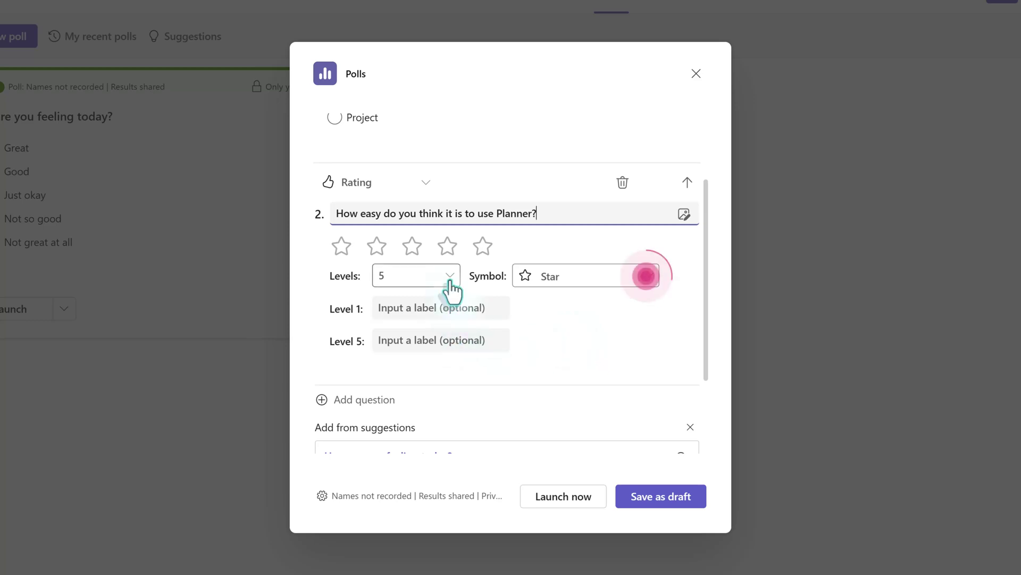
click(649, 276)
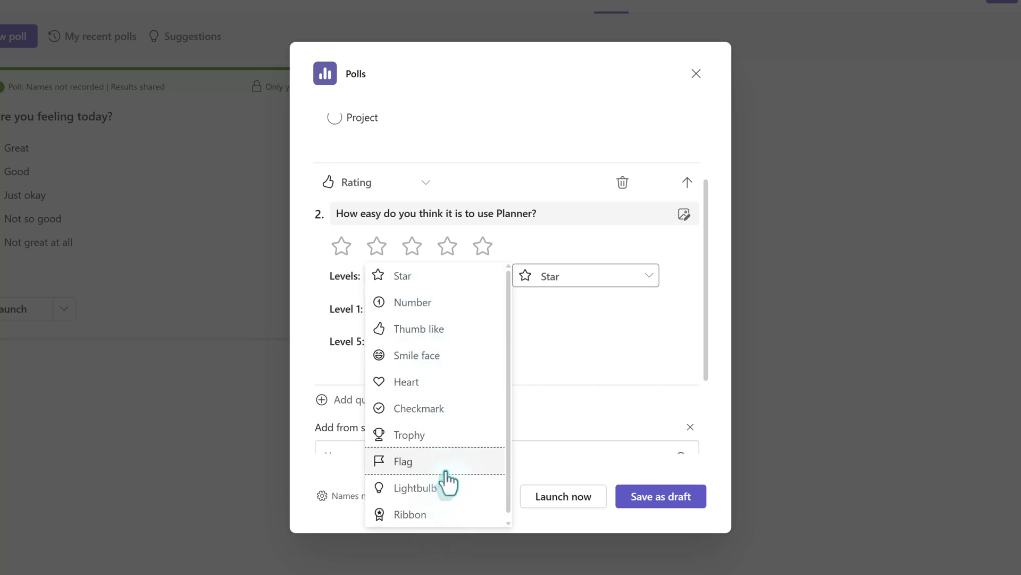
click(413, 302)
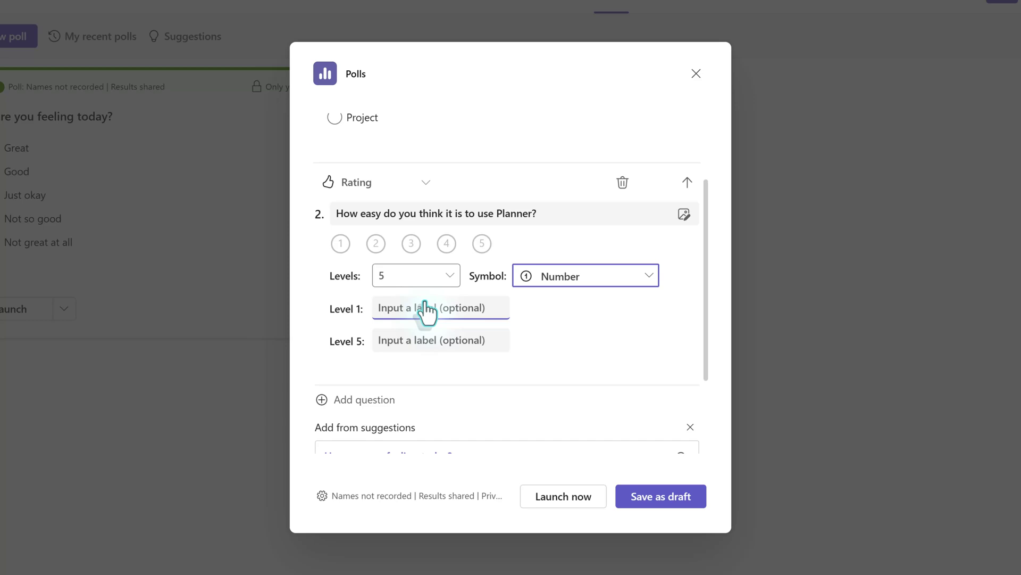
Label the Planner rating question's level 1 as "Hard to Use" and level 5 as "Easy to Use"
click(381, 309)
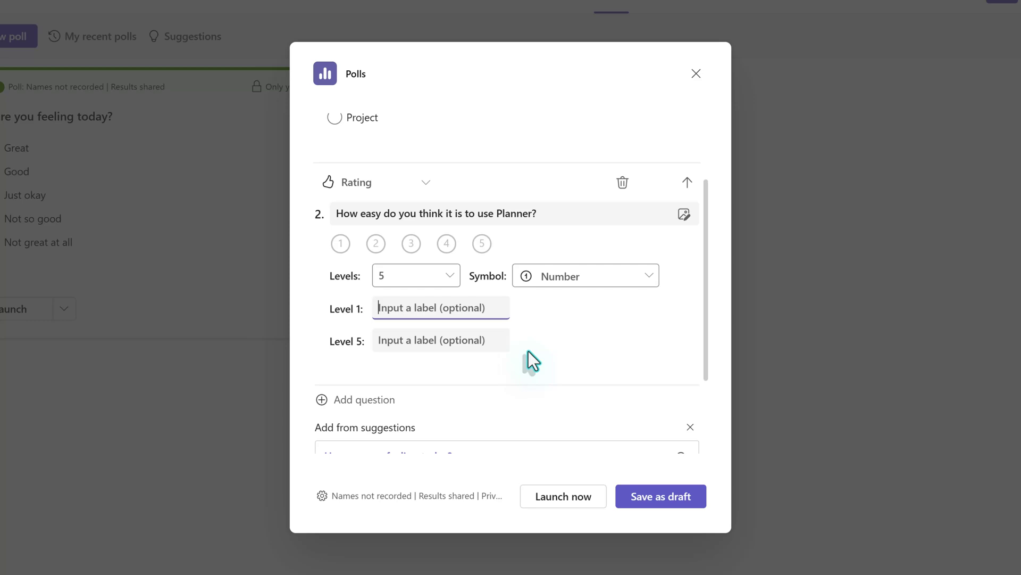
text(Hard to Use)
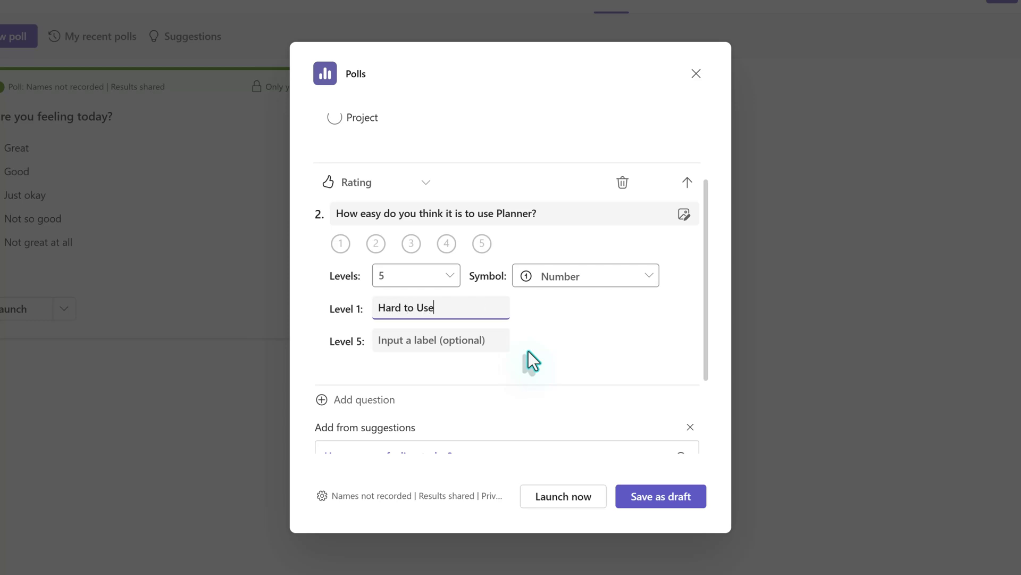
click(470, 343)
text(Ea)
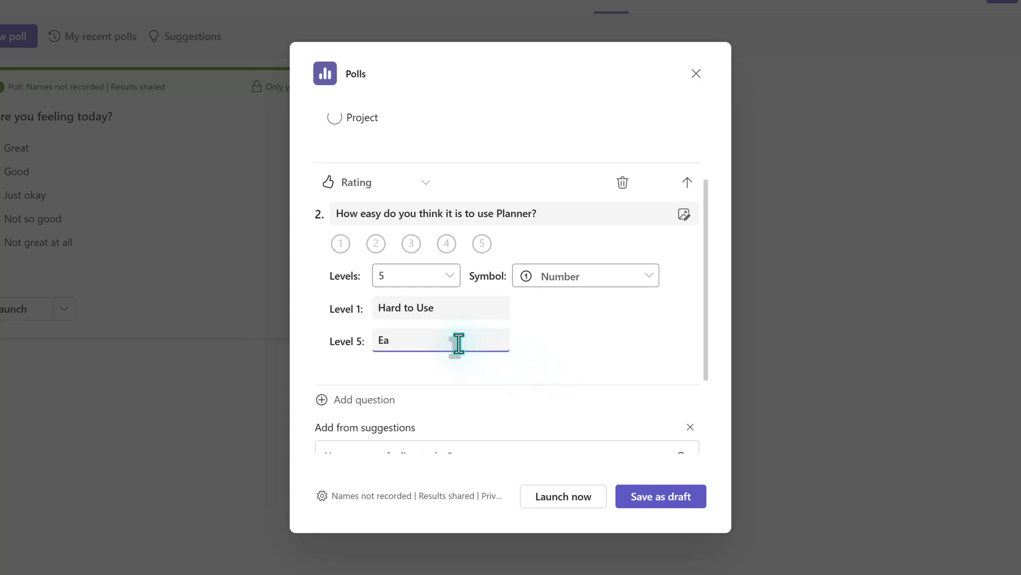
text(sy to Use)
click(590, 371)
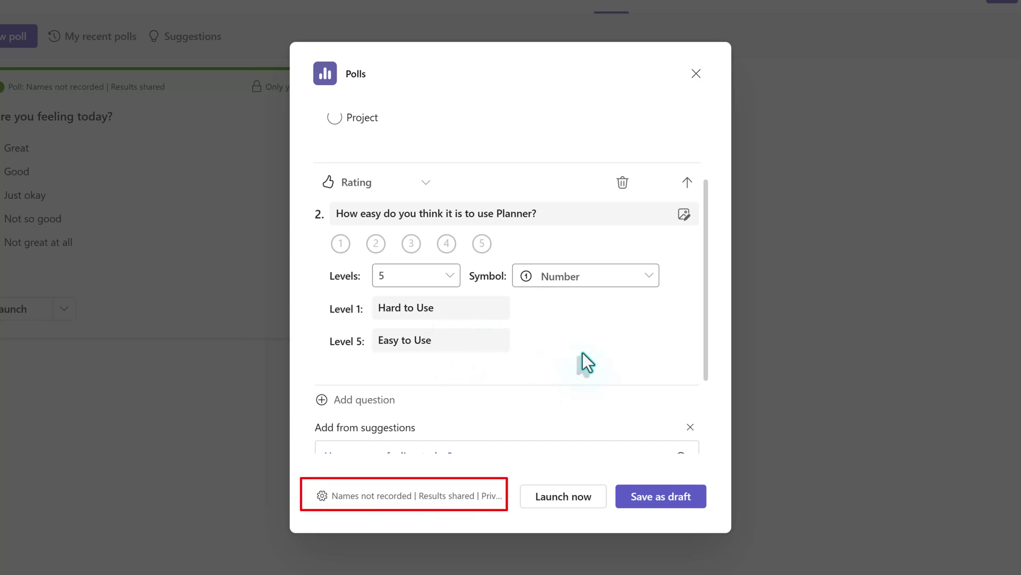
Allow co-presenters to edit the poll while it's a draft, and save the poll as a draft
scroll(582, 352, down, 2)
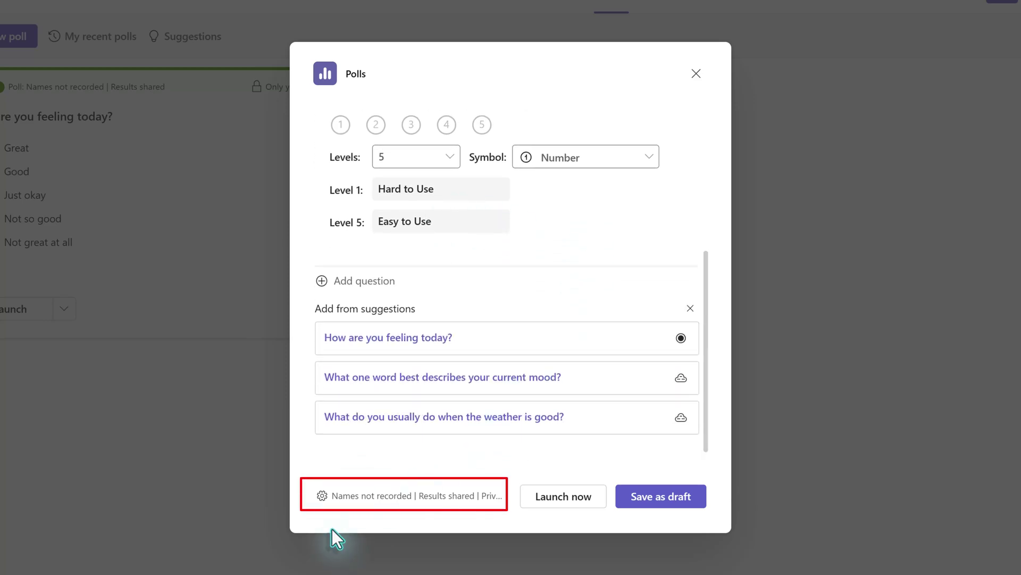
click(325, 498)
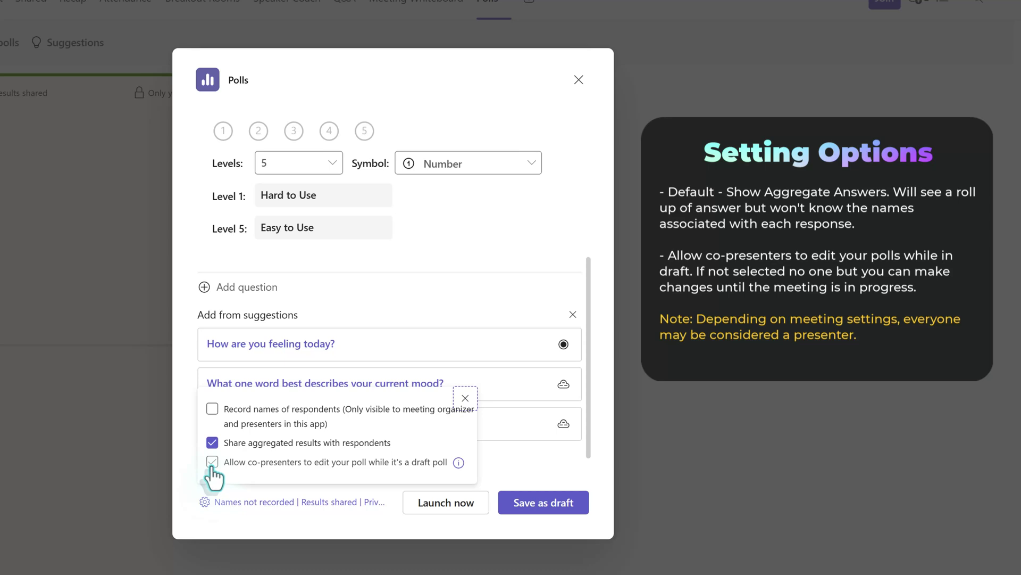
click(212, 463)
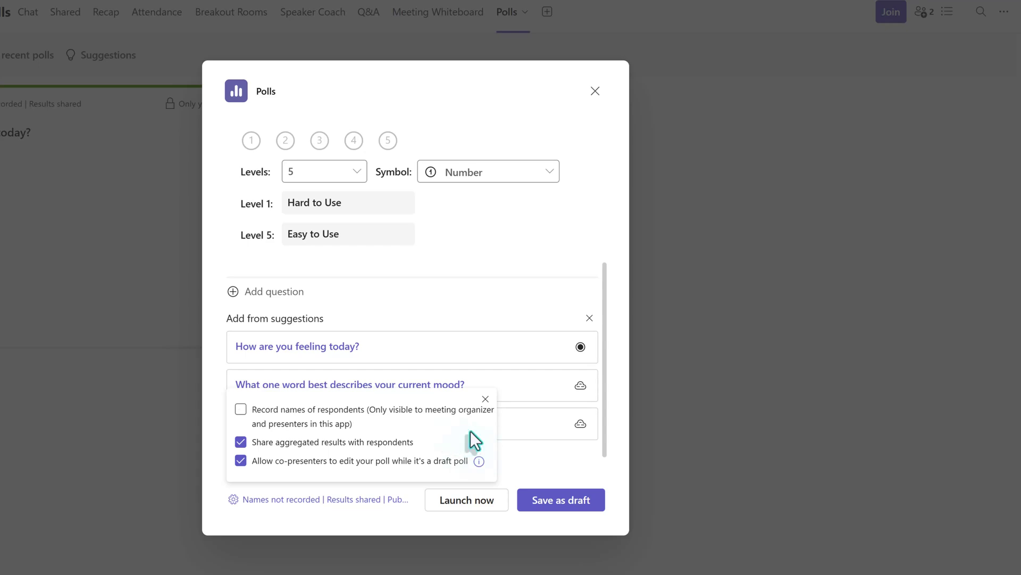
click(519, 461)
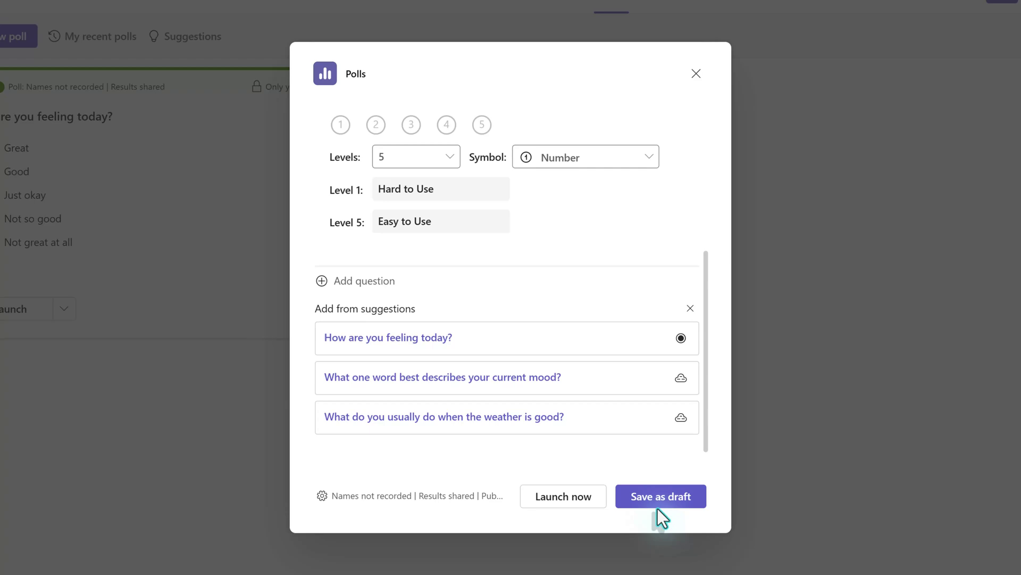
click(659, 497)
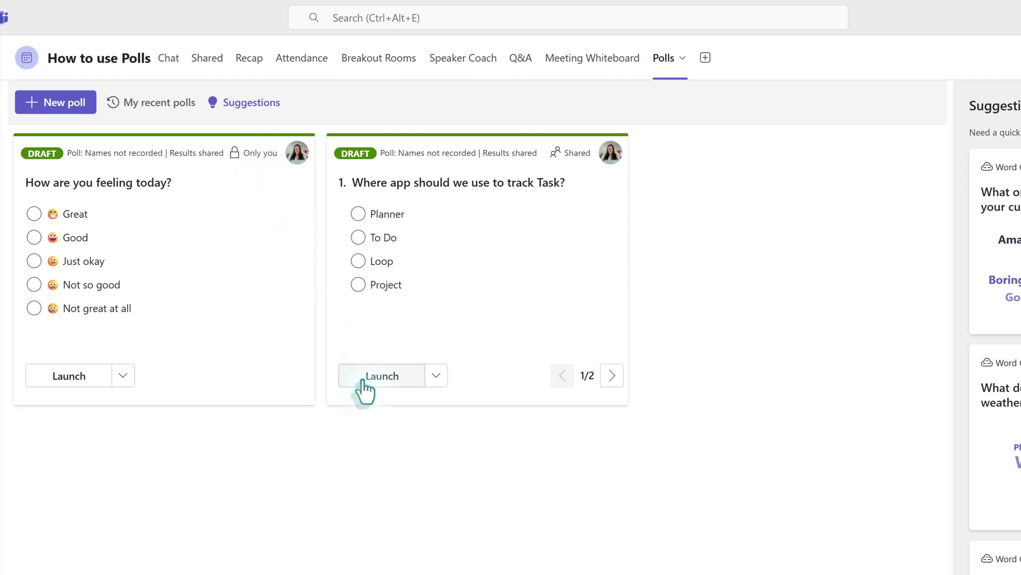
Examine the task-tracking draft's available actions and second question, and view the list of recent polls
click(436, 377)
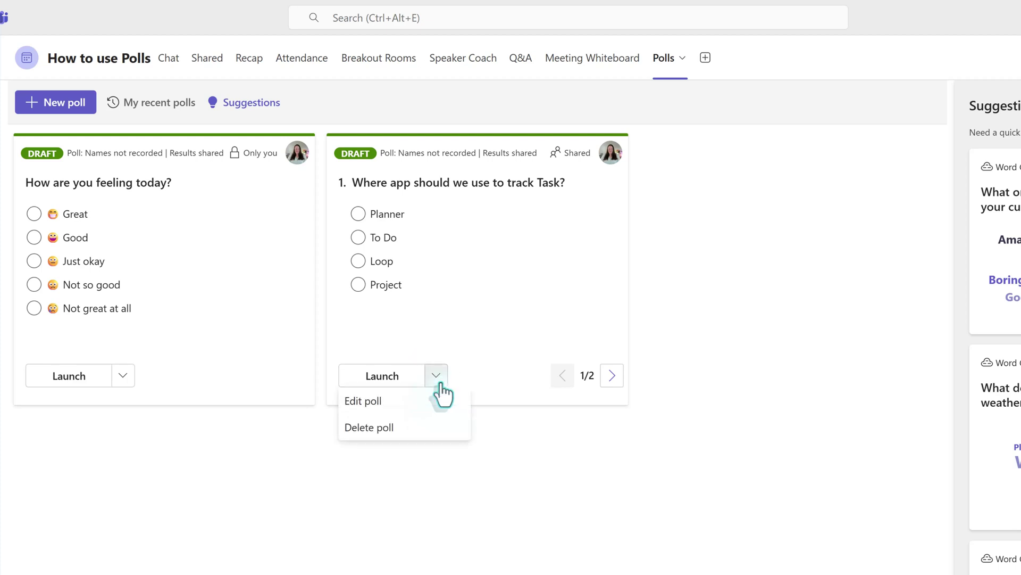
click(559, 401)
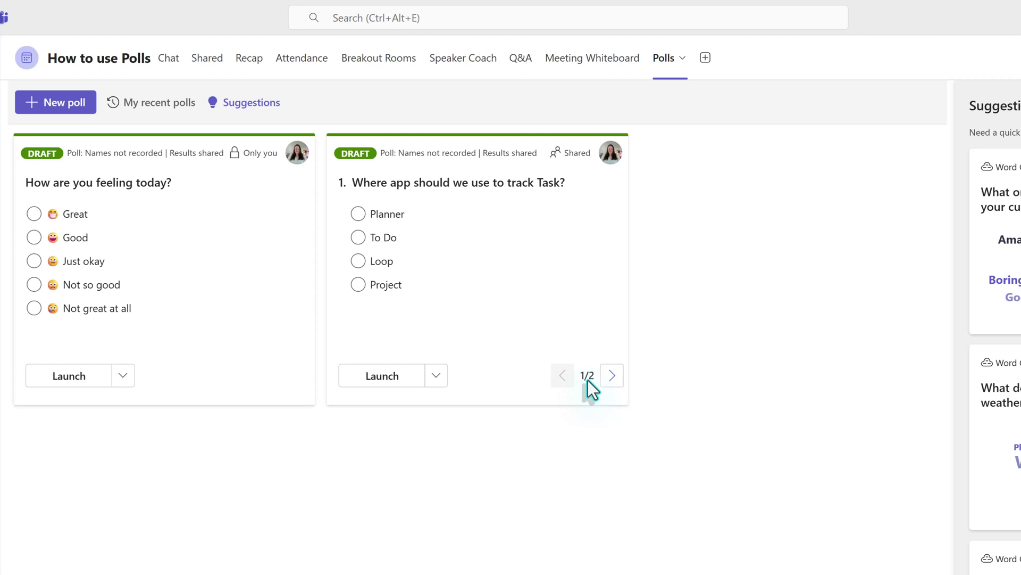
click(613, 377)
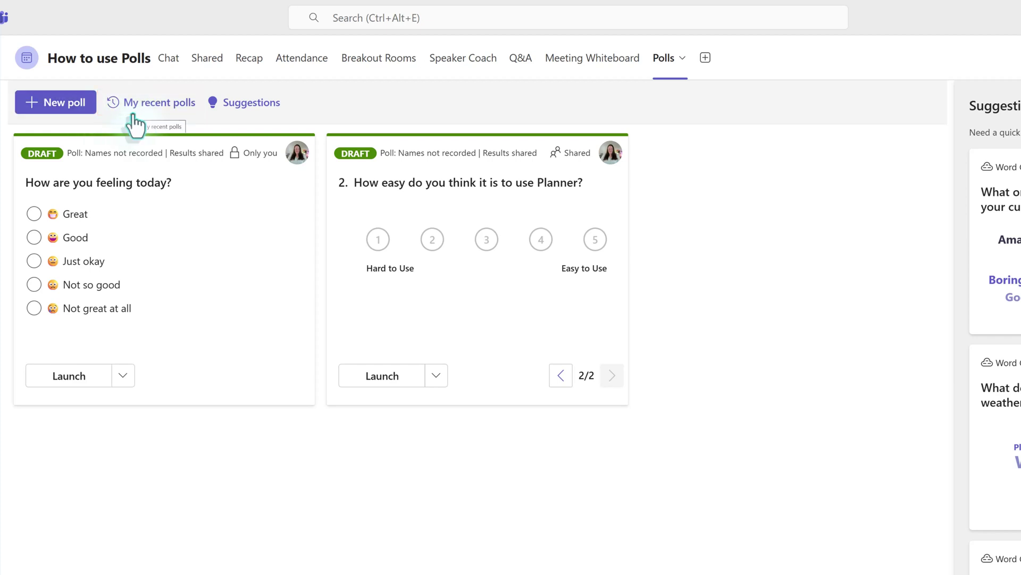
click(156, 106)
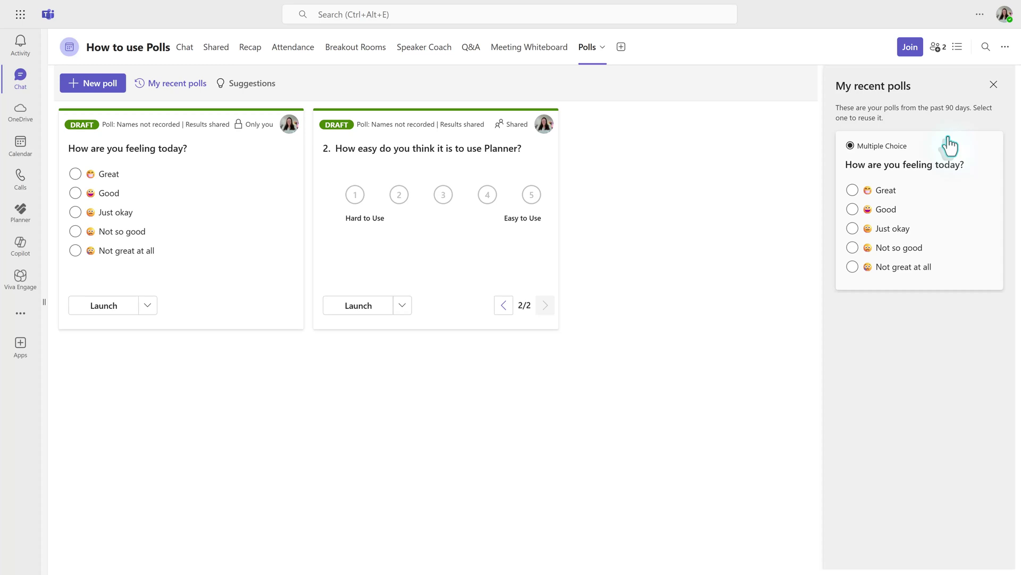
click(993, 86)
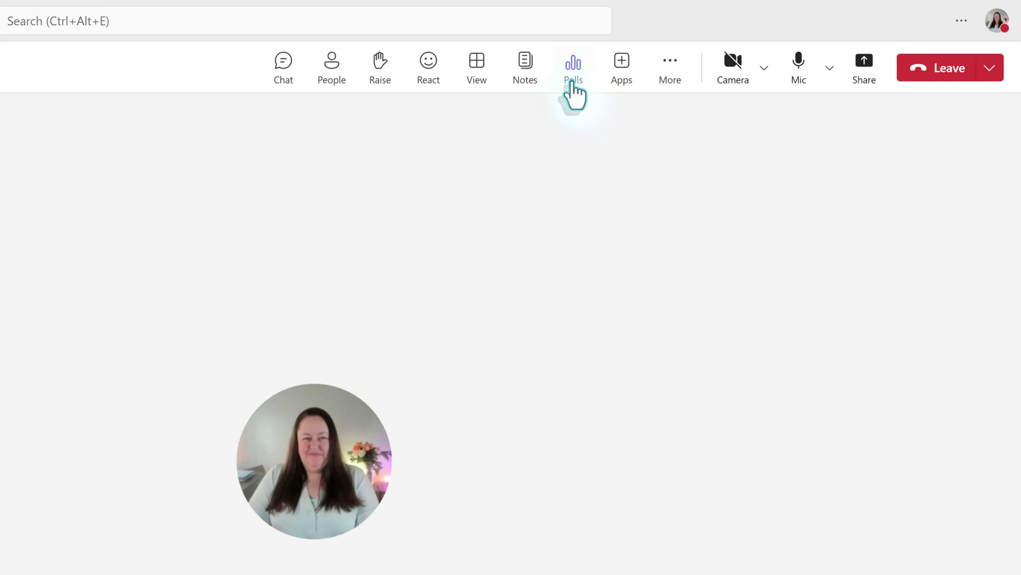
Open Polls inside the running meeting and look through the draft polls
click(572, 80)
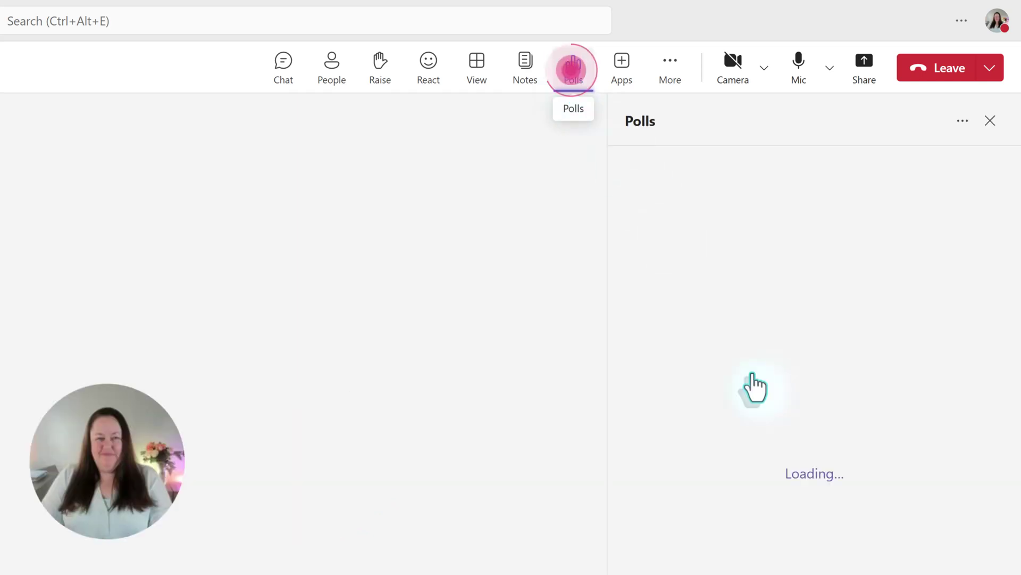
scroll(814, 453, down, 3)
scroll(849, 571, down, 5)
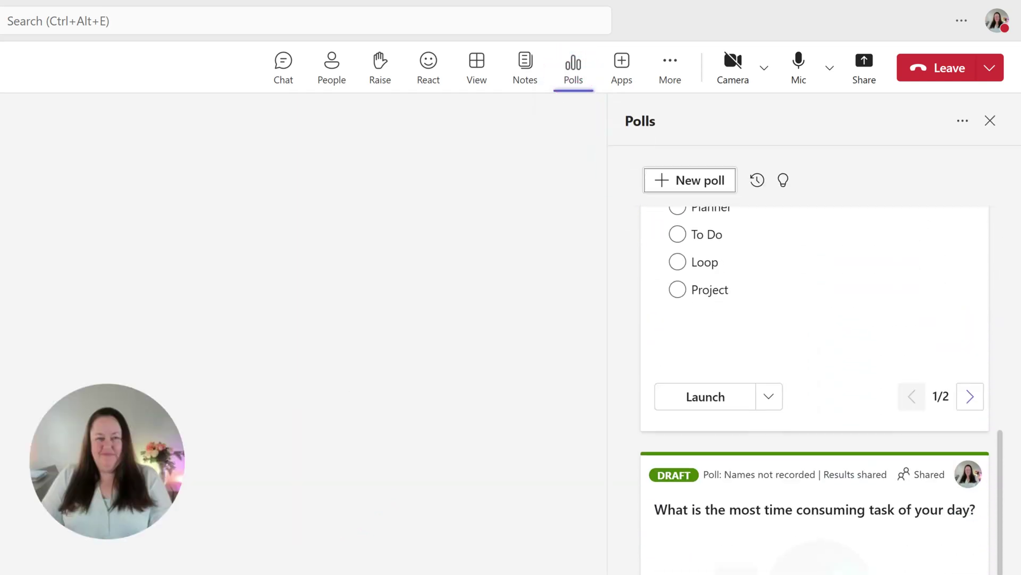
scroll(848, 571, up, 3)
scroll(849, 570, up, 5)
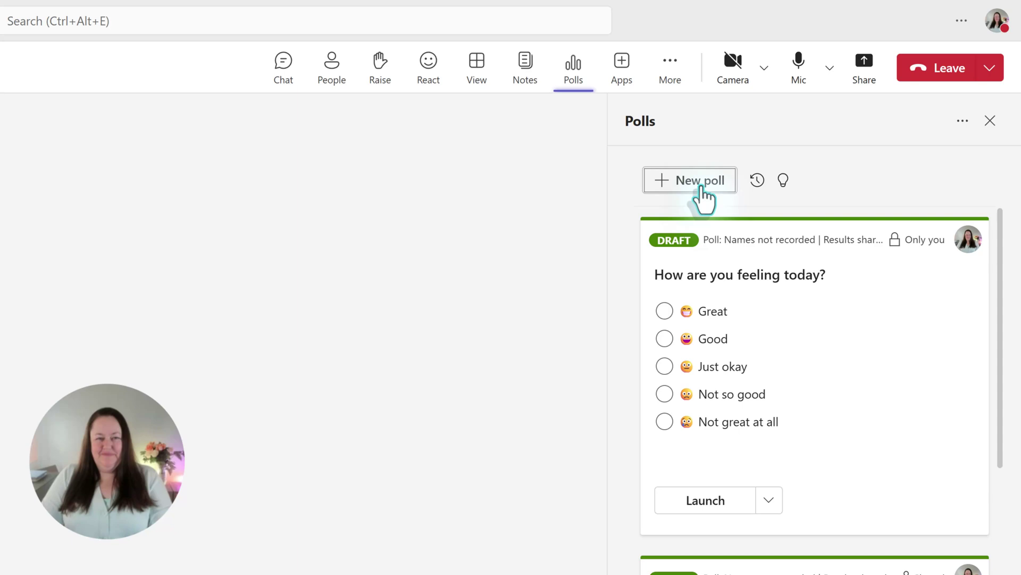
Set up a Ranking poll asking "This idea came to me at the last minute. Put these options in order." with four learning options
key(ctrl+shift+m)
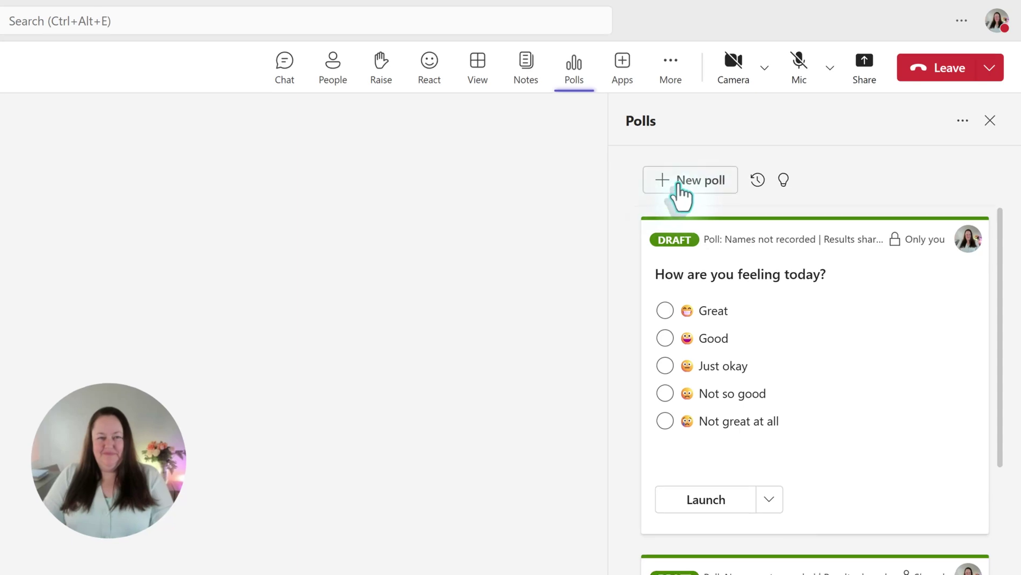
click(687, 181)
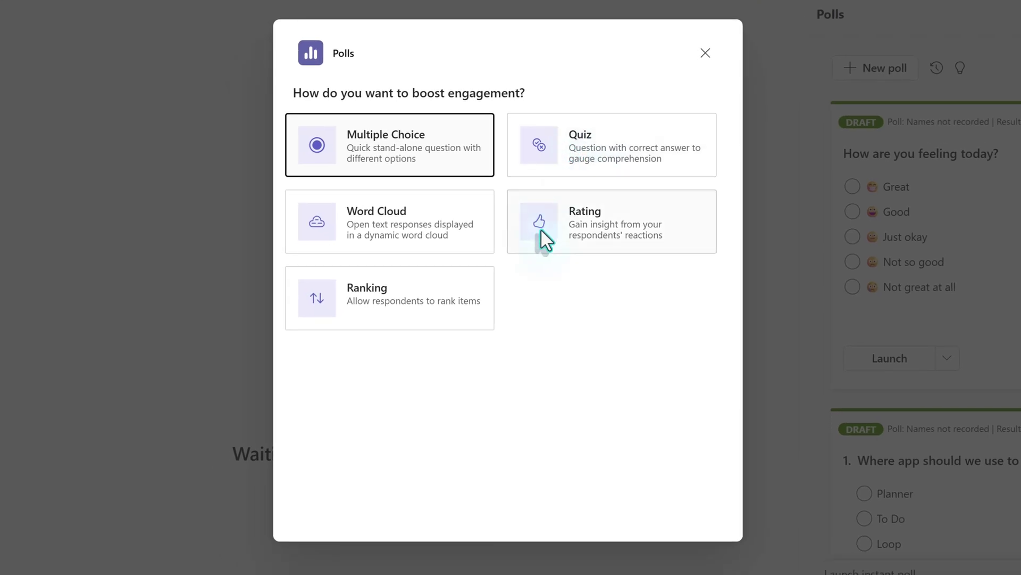
click(436, 290)
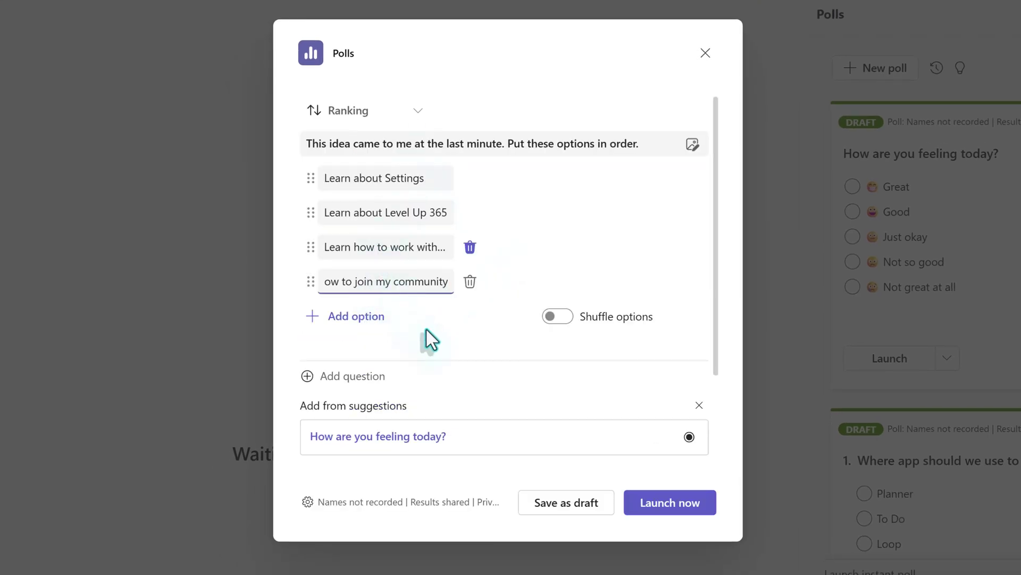
click(433, 324)
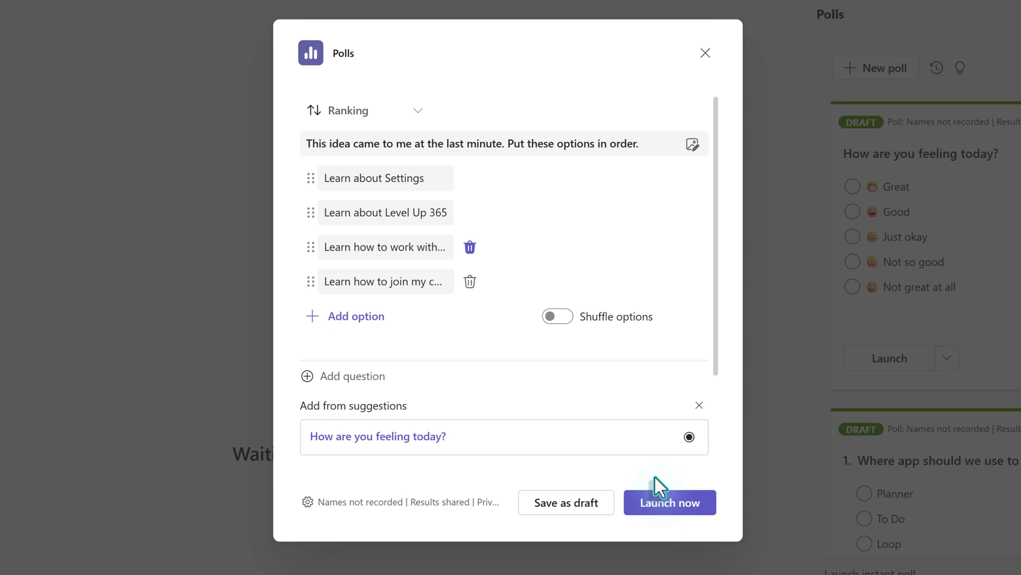
click(551, 514)
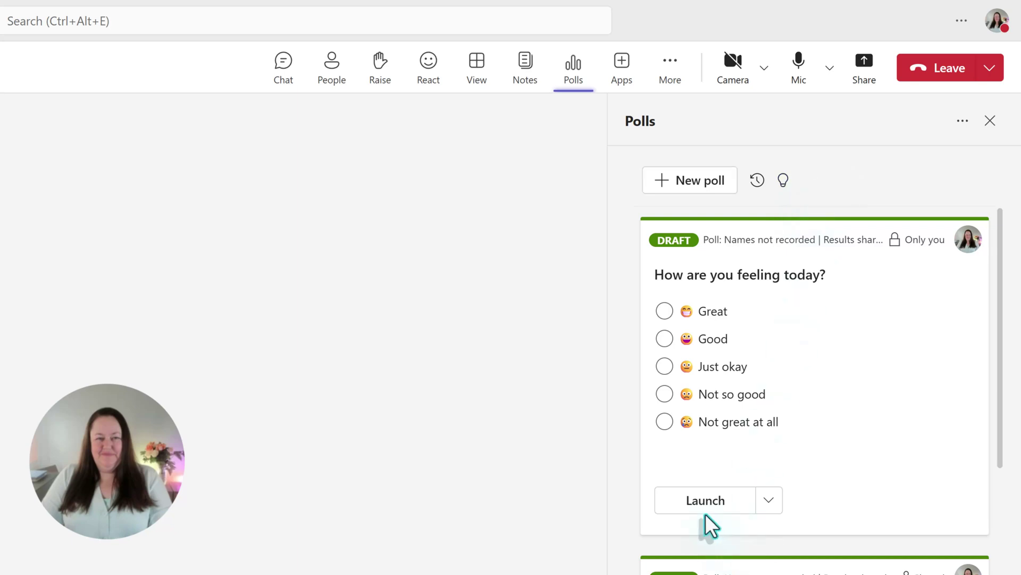
Launch the "How are you feeling today?" draft poll and open the meeting chat
click(704, 500)
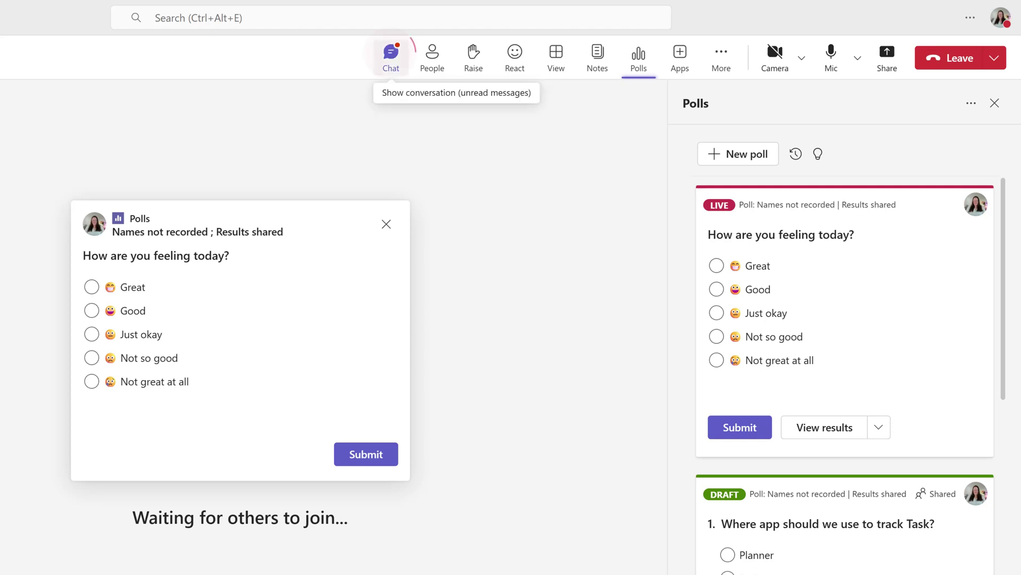
click(391, 56)
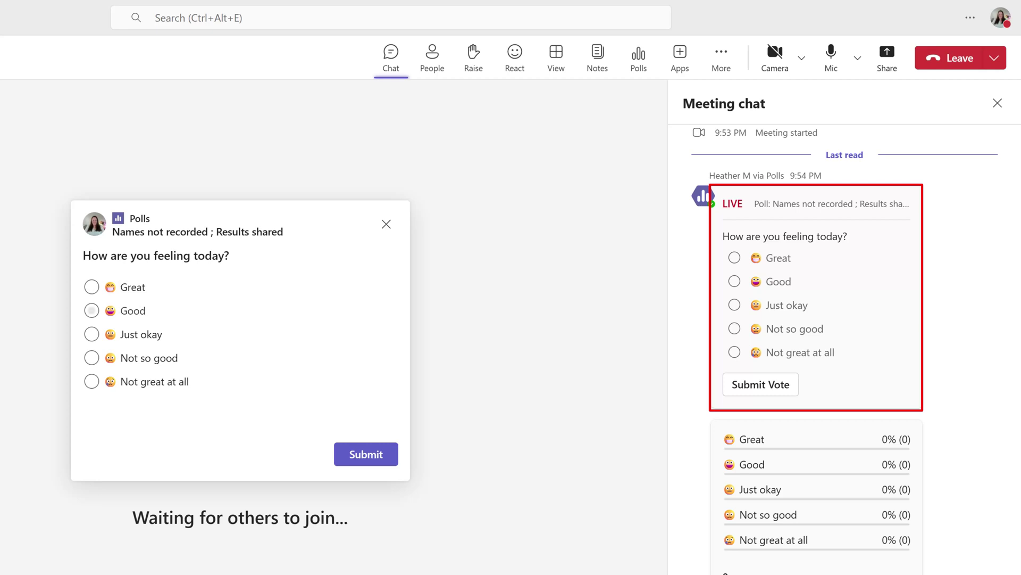
Submit Good as the answer in the feelings poll's pop-up and dismiss its results
click(91, 310)
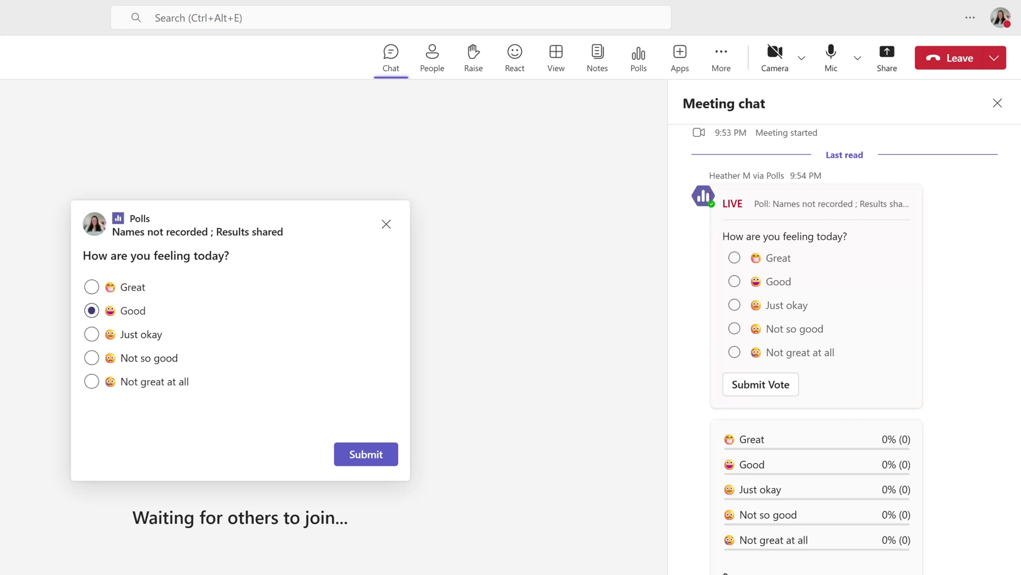
click(366, 453)
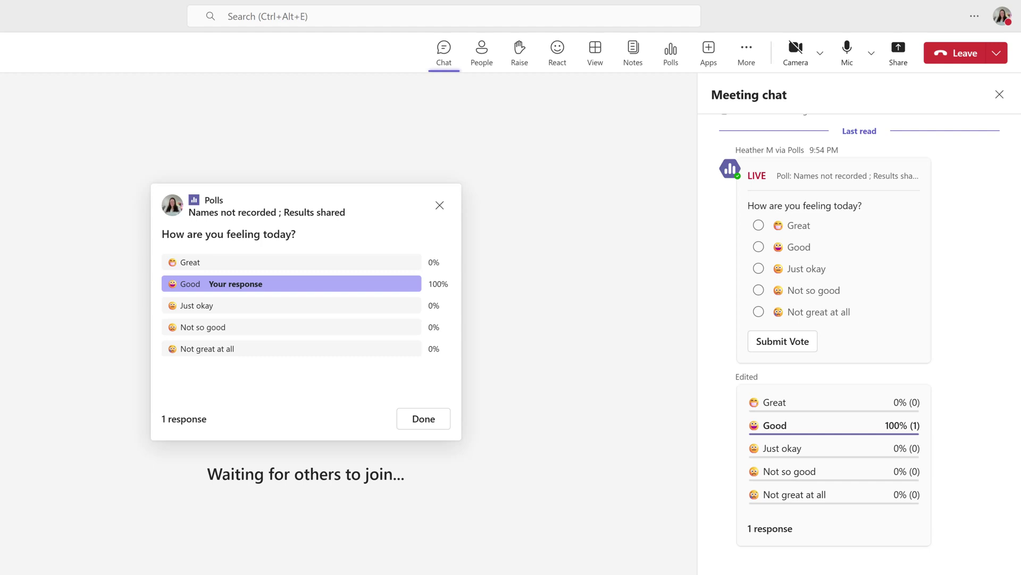
click(423, 419)
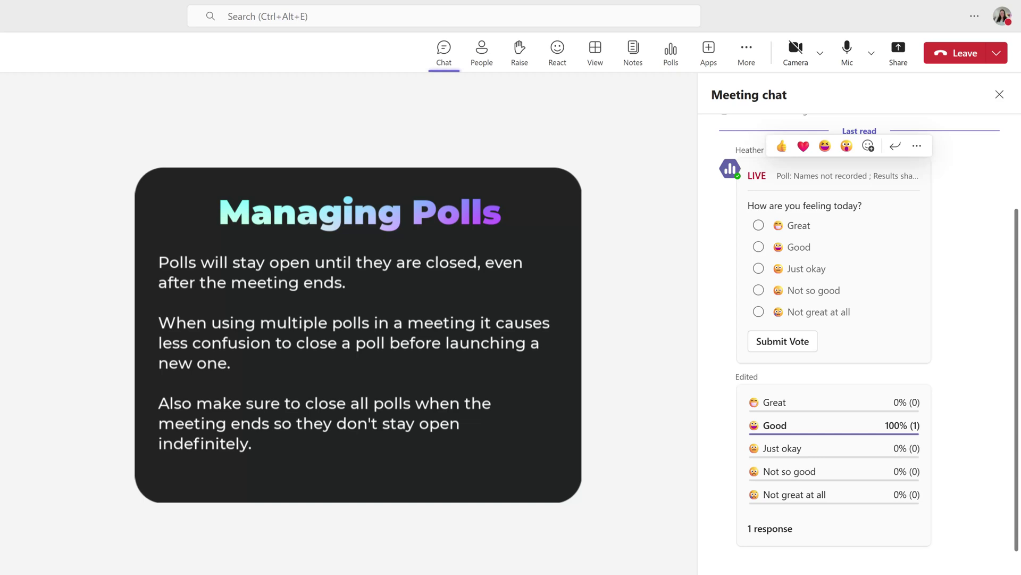
Submit a vote for Great on the live feelings poll in the meeting chat
click(759, 225)
click(782, 341)
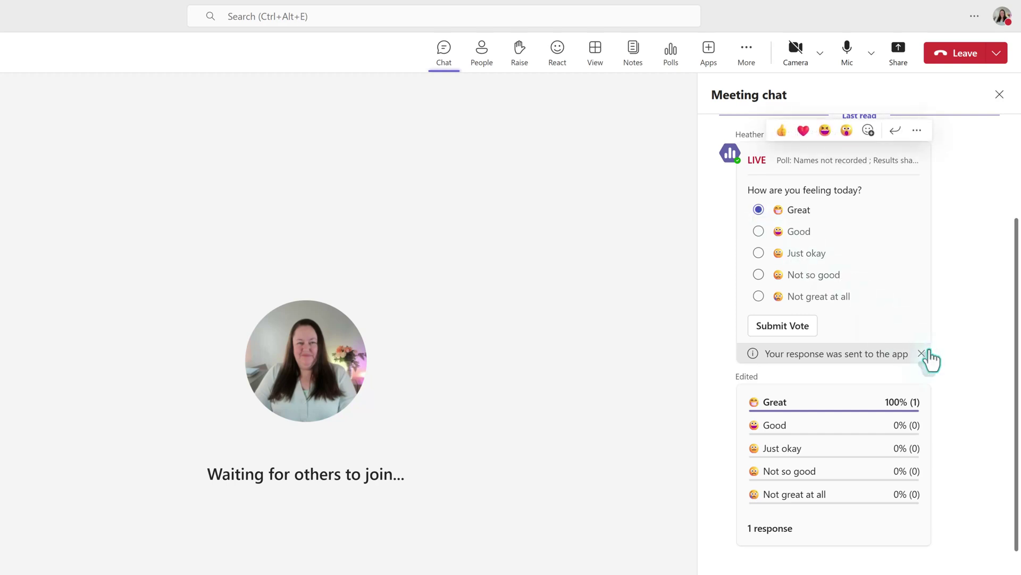
Return to the meeting's polls and close the live "How are you feeling today?" poll
click(671, 55)
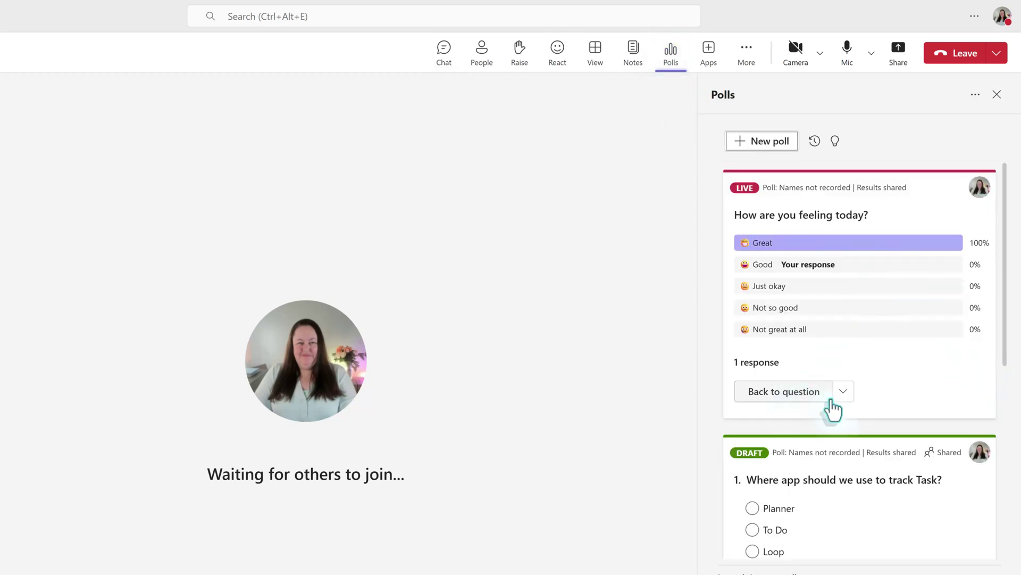
click(844, 391)
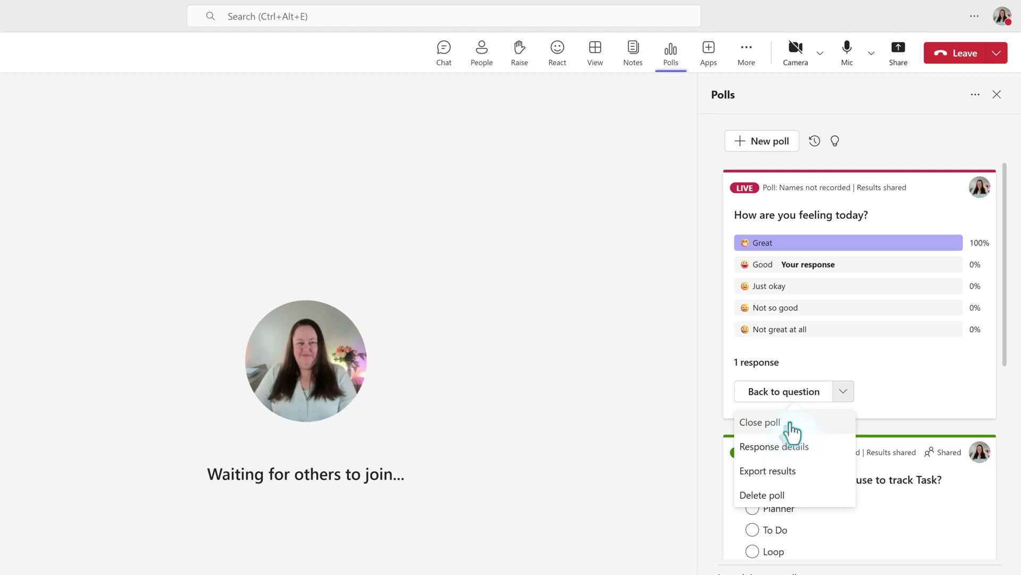
click(761, 421)
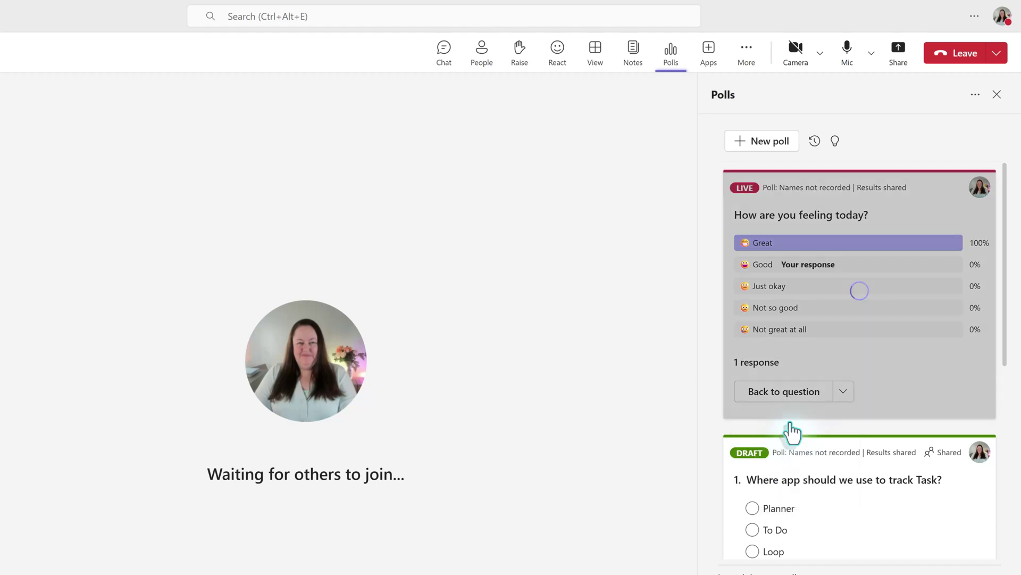
Launch the two-question draft poll "Where app should we use to track Task?" in the meeting
scroll(862, 346, down, 3)
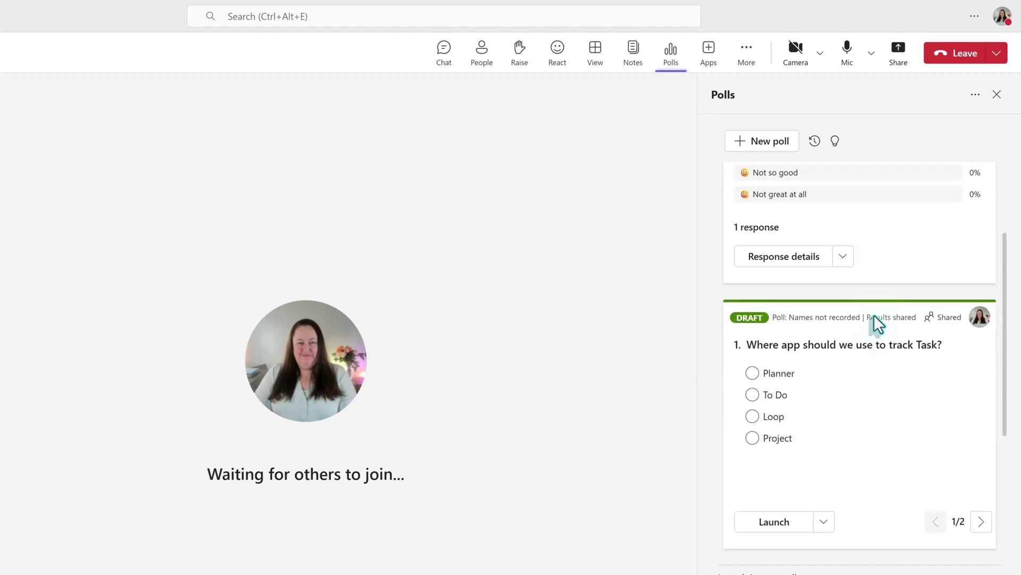
scroll(835, 382, down, 3)
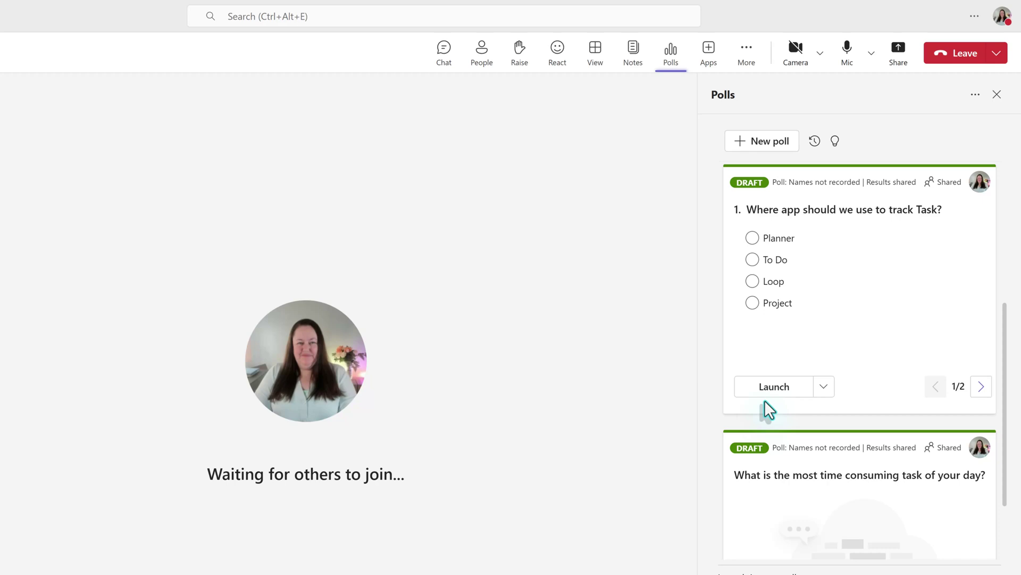
click(769, 393)
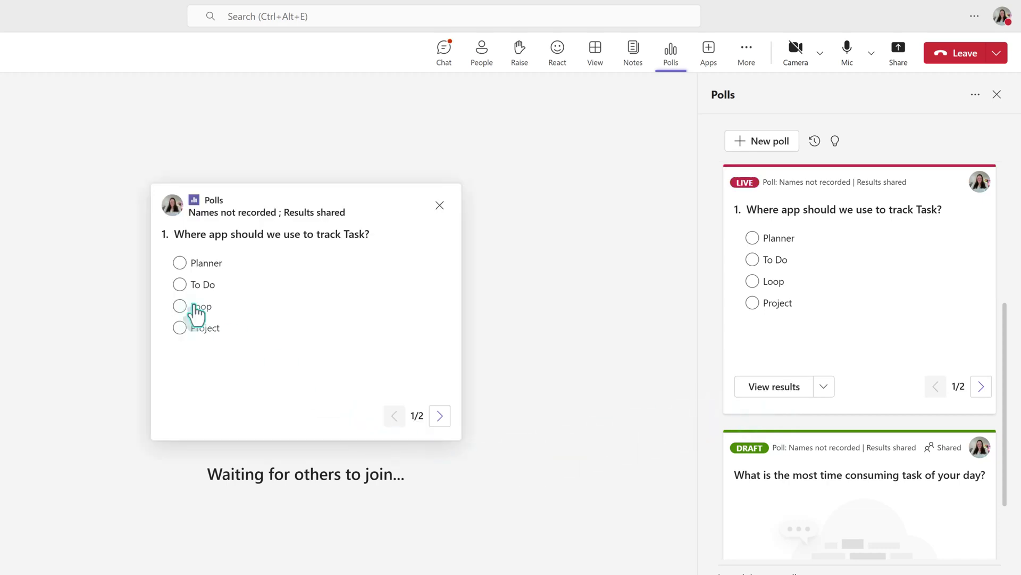
Answer the poll pop-up with Planner, rate Planner's ease of use as 3, and submit the response
click(181, 327)
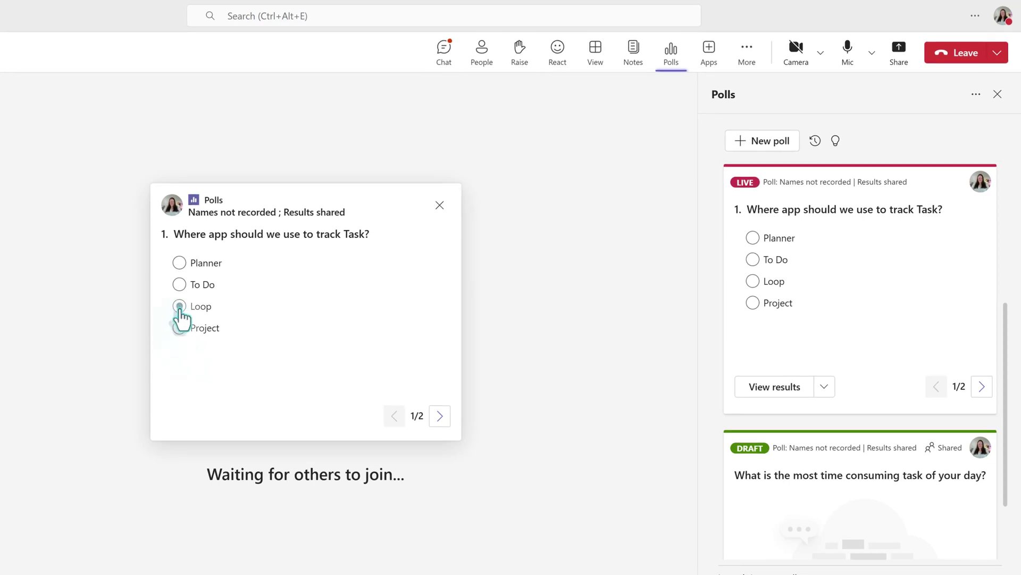
click(179, 263)
click(440, 418)
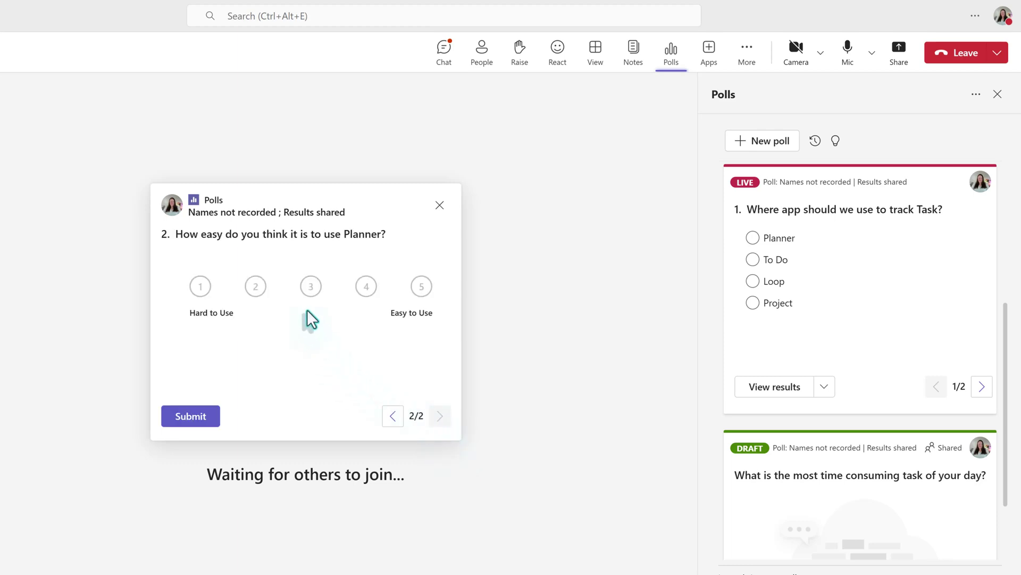
click(301, 290)
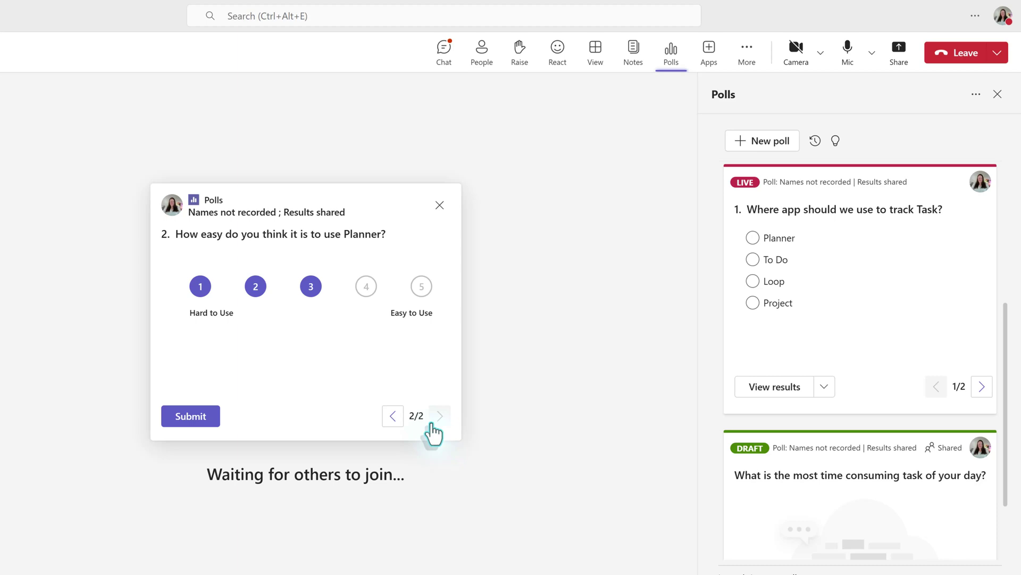
click(217, 424)
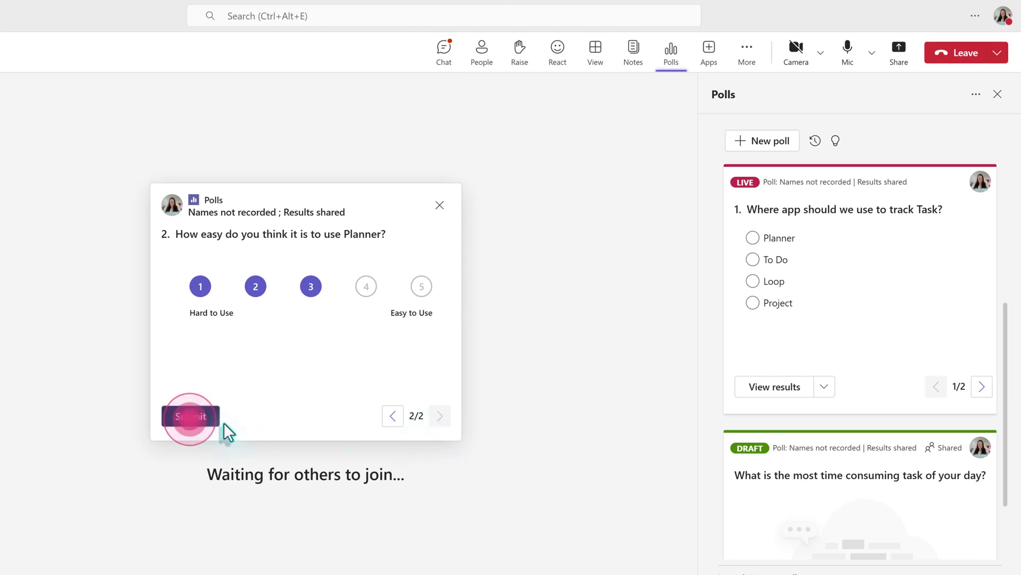
Close the live "Where app should we use to track Task?" poll and look over the options offered for the closed poll
click(675, 63)
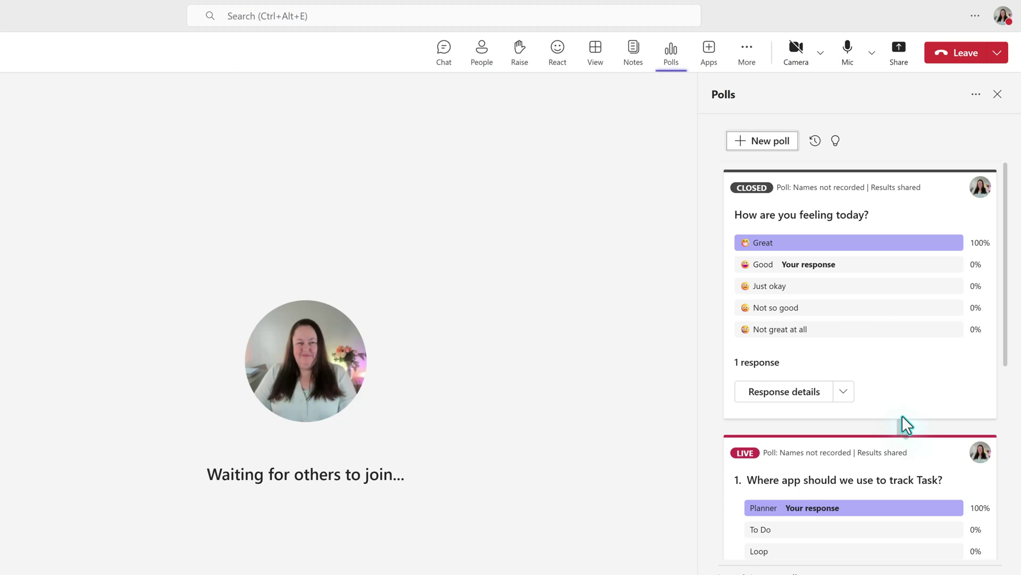
scroll(901, 415, down, 2)
scroll(902, 415, down, 3)
click(845, 432)
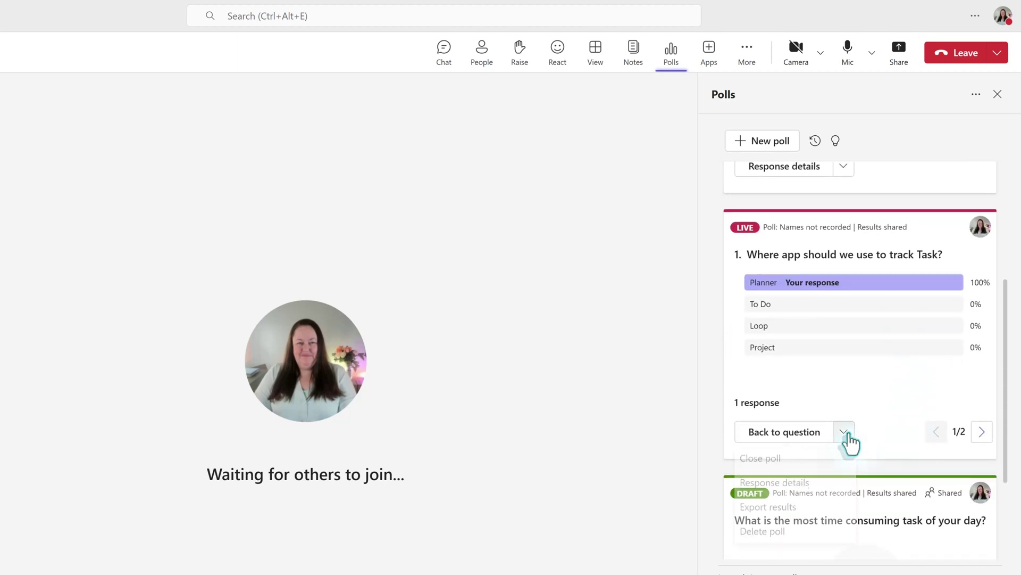
click(781, 464)
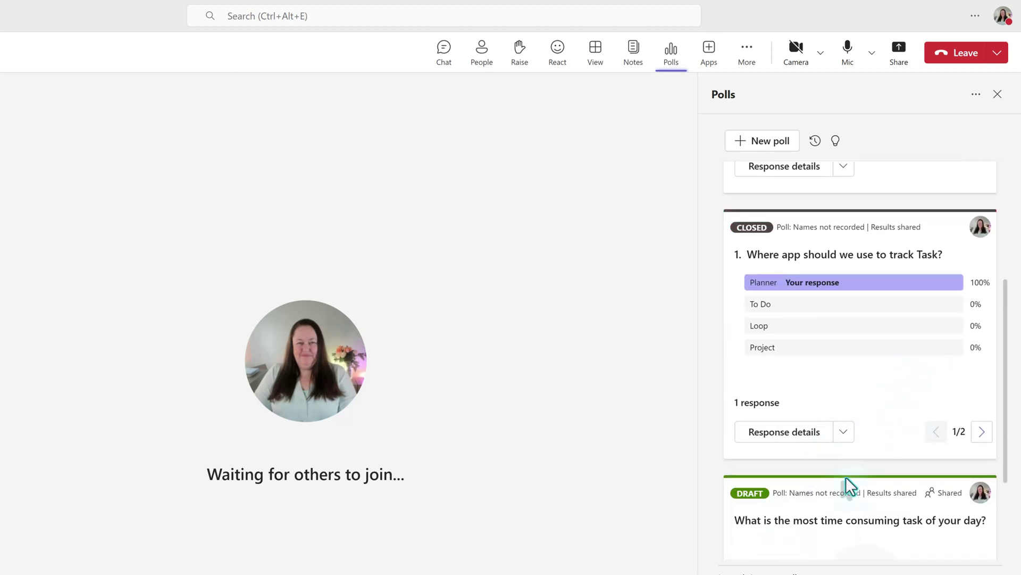
click(844, 432)
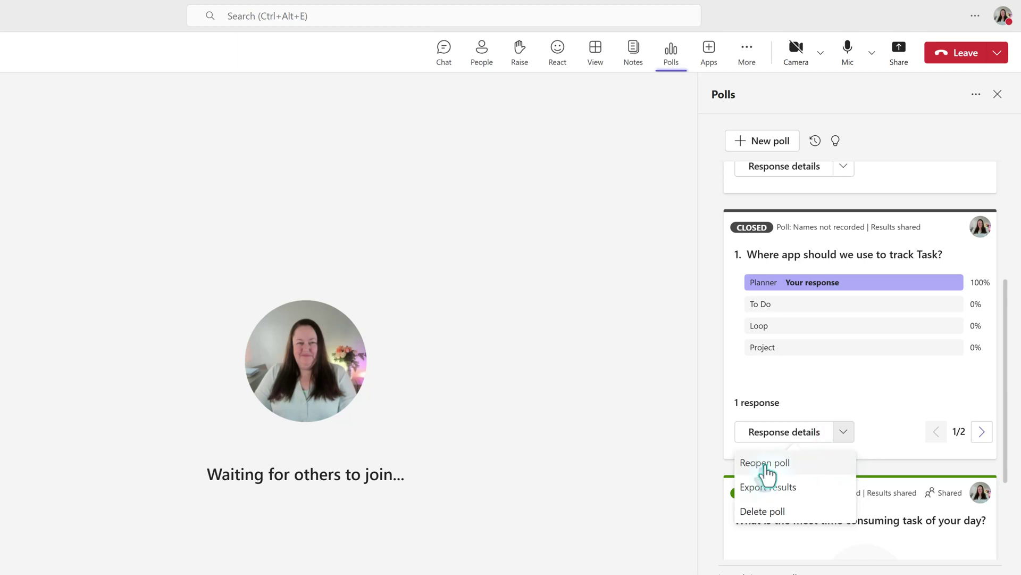
click(889, 422)
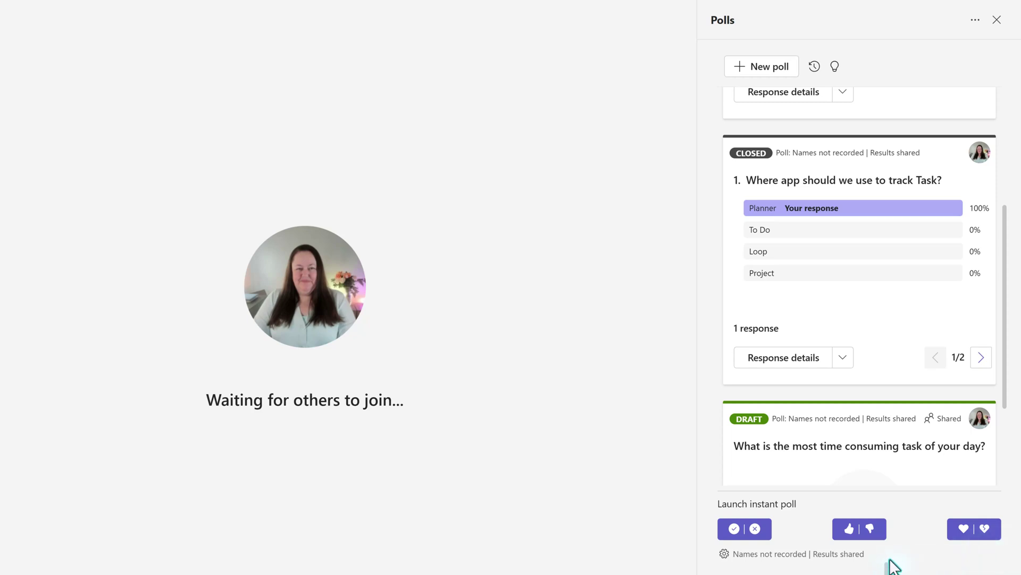
Launch the thumbs up/thumbs down instant poll and vote thumbs up in its pop-up
click(872, 533)
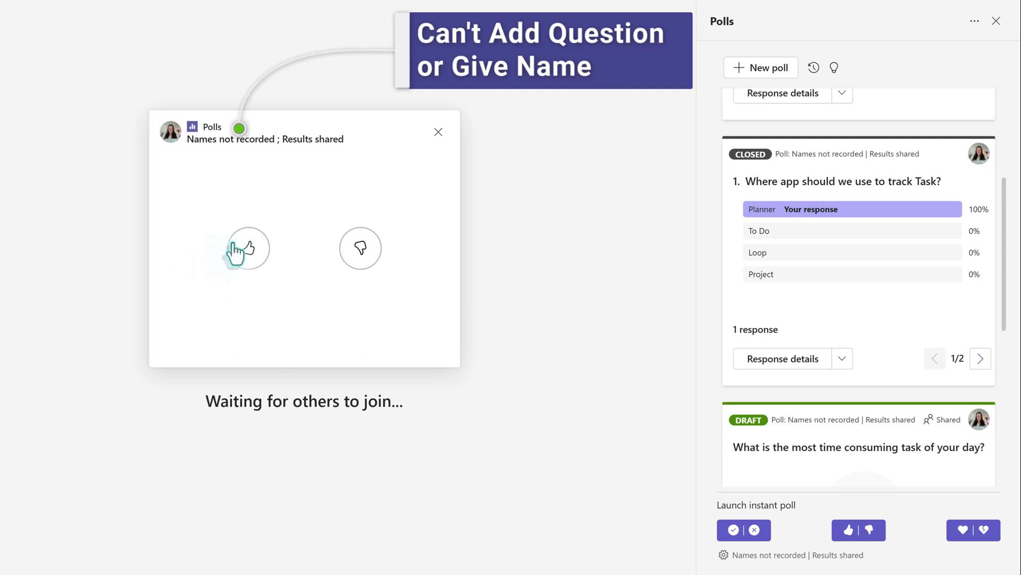
click(250, 257)
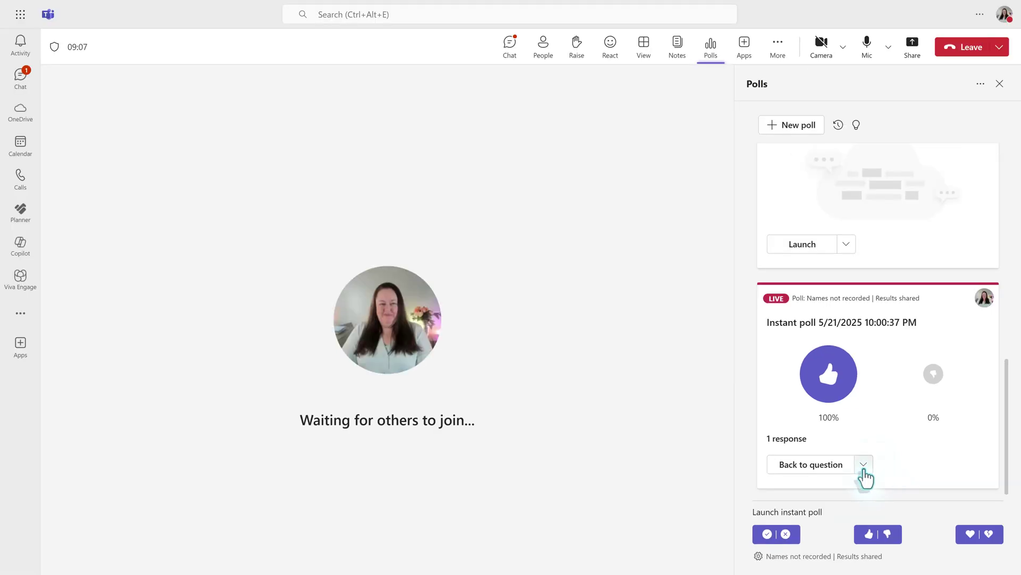
Export the results of the live instant poll and leave the meeting
click(863, 471)
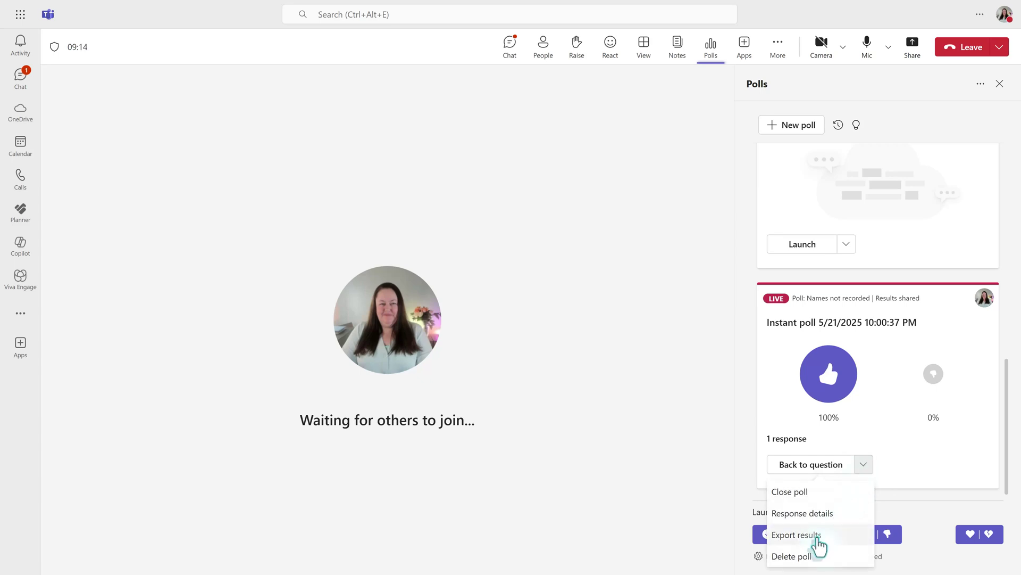
click(818, 538)
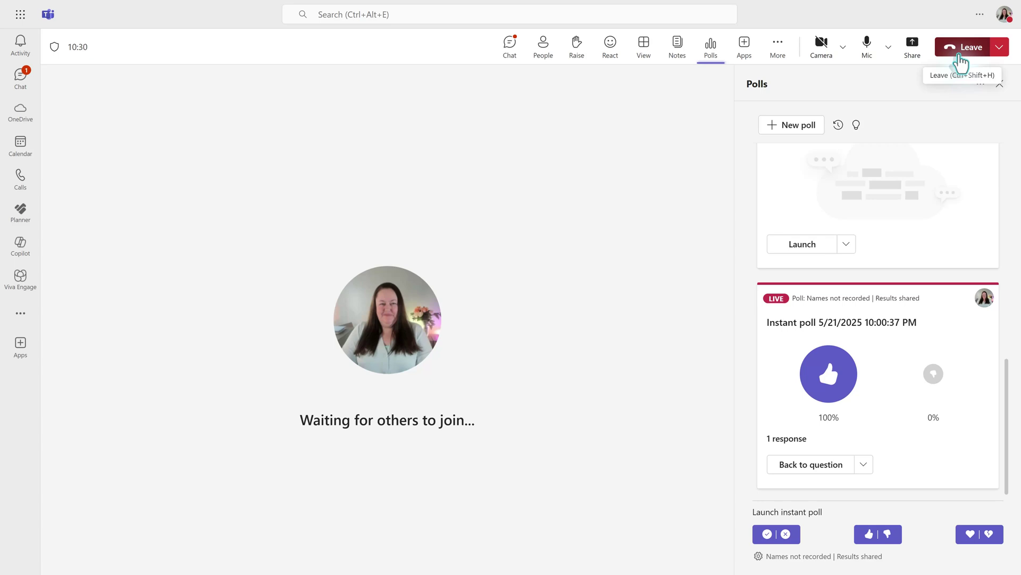
click(960, 56)
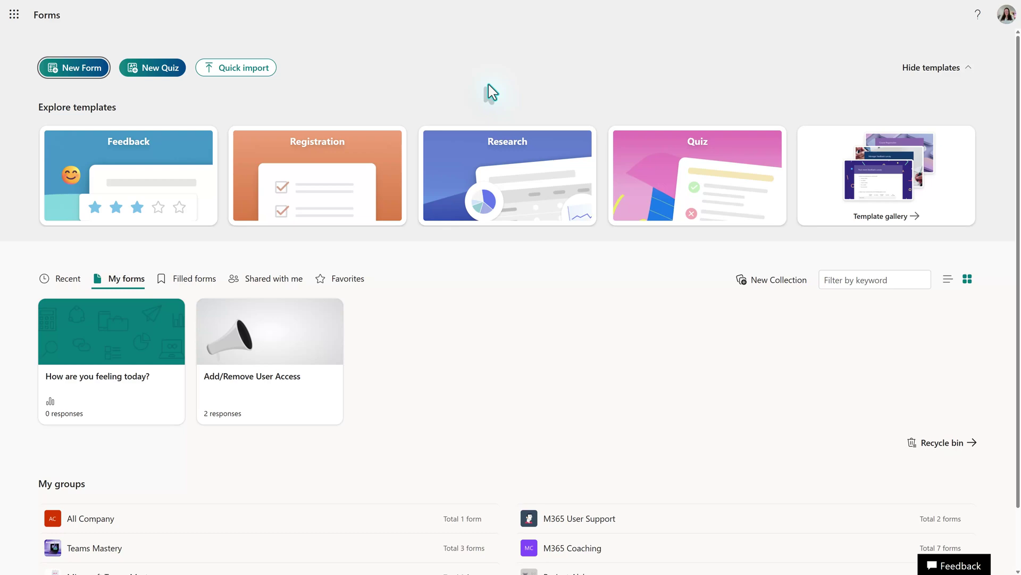
Switch to Microsoft Forms and review the response overview of both questions in the "Where app should we use to track Task?" poll
scroll(237, 406, down, 1)
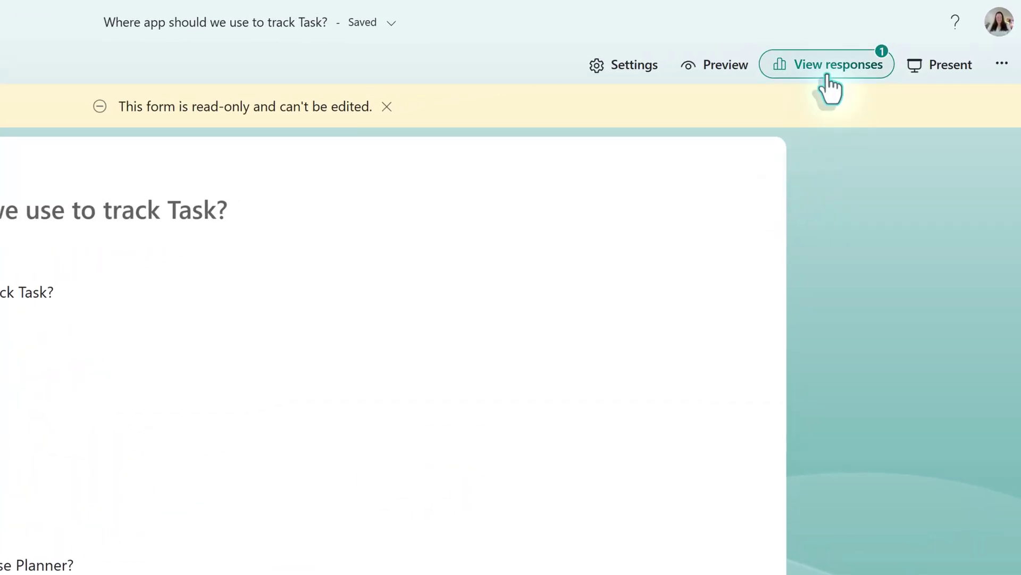
click(828, 77)
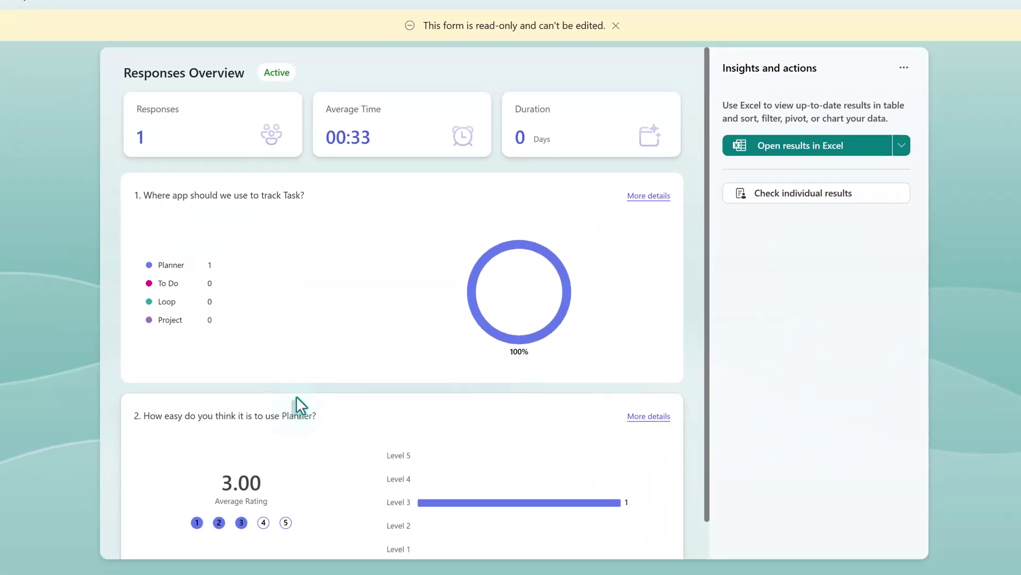
scroll(346, 308, down, 1)
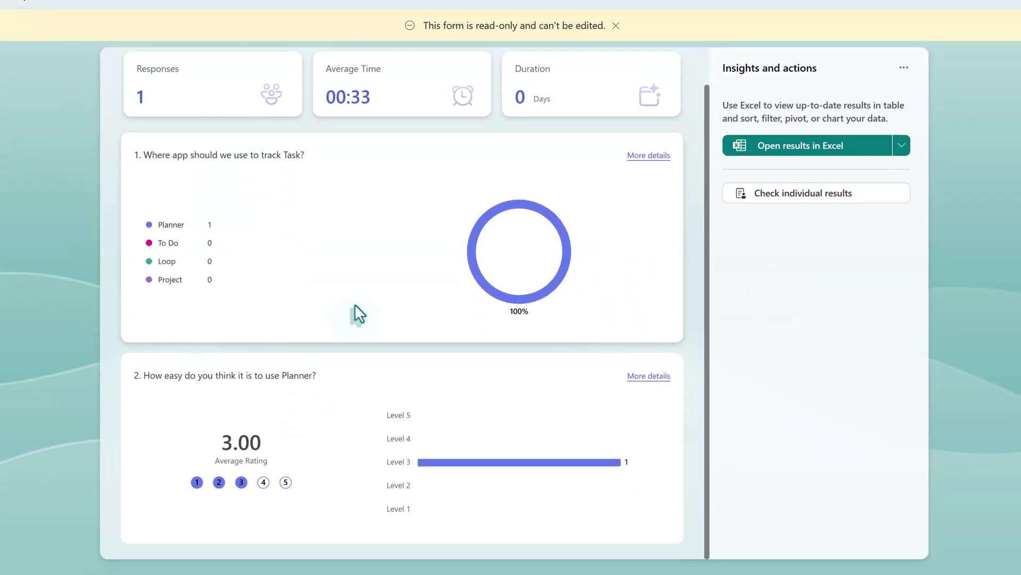
scroll(356, 306, up, 1)
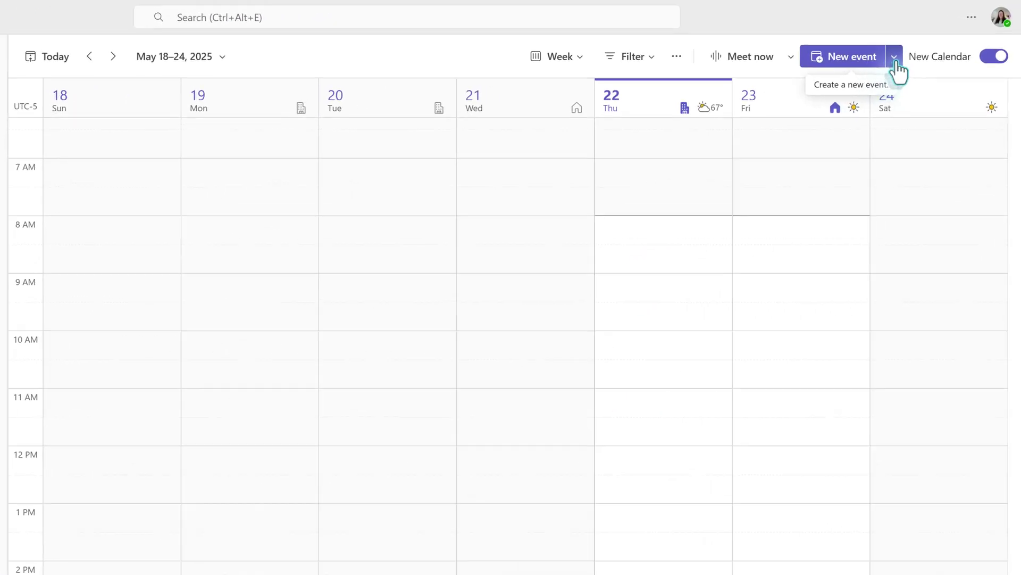
Create a new webinar from the Teams calendar and title it "This is a polls test"
click(869, 75)
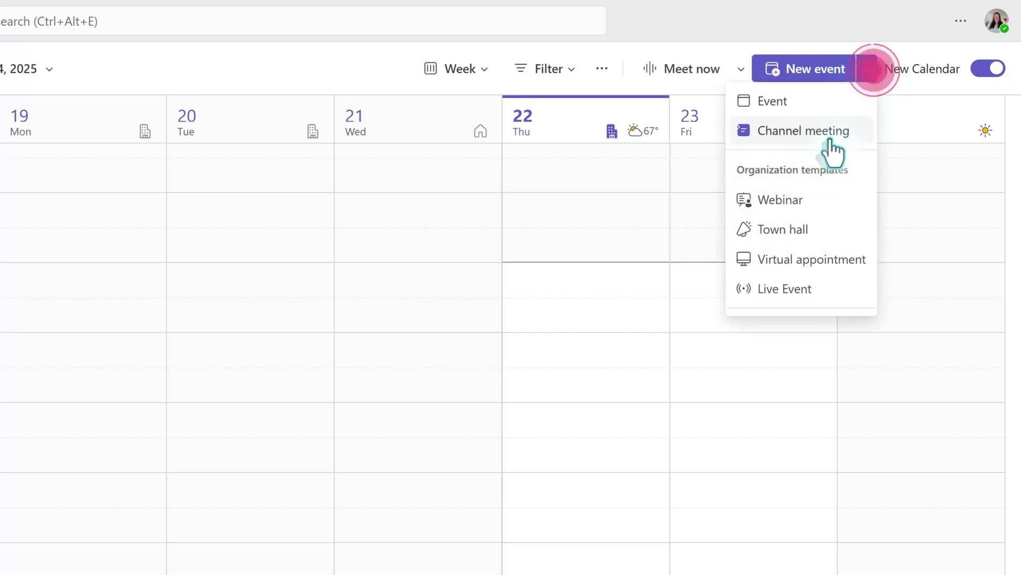
click(797, 200)
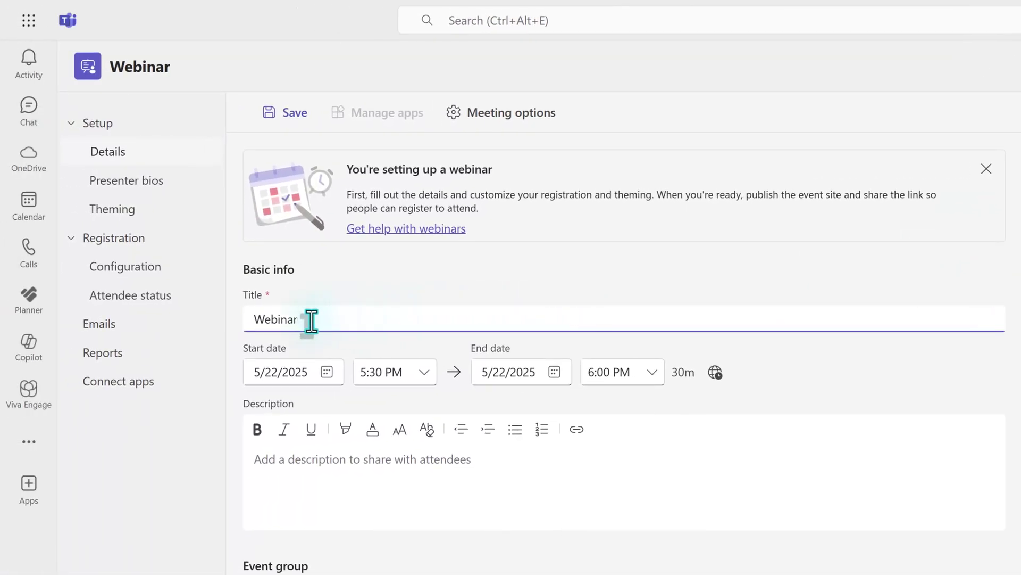
drag(308, 319, 228, 326)
key(BackSpace)
text(This is a polls text)
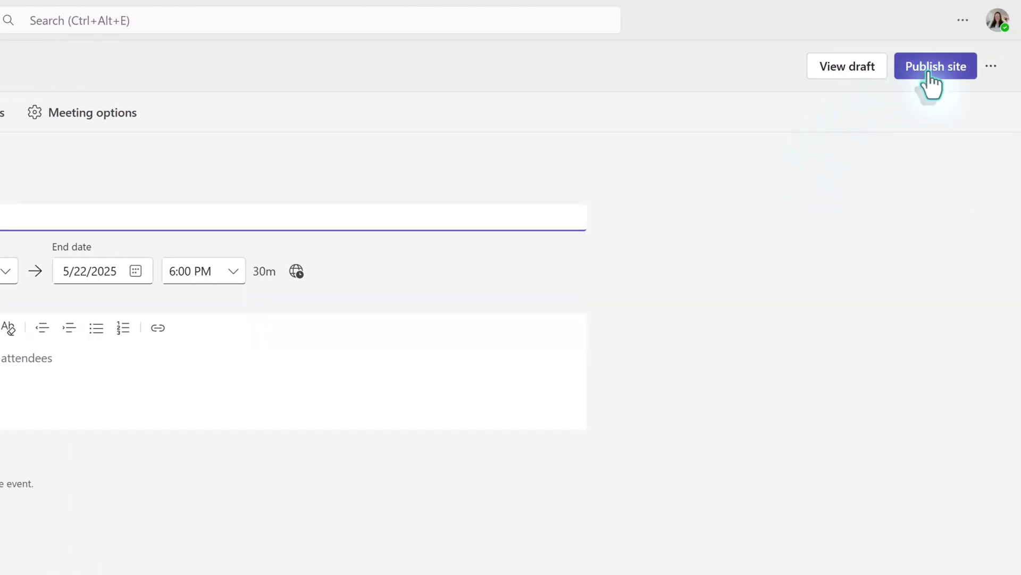
Publish the webinar's registration site and dismiss the share-link confirmation
click(929, 72)
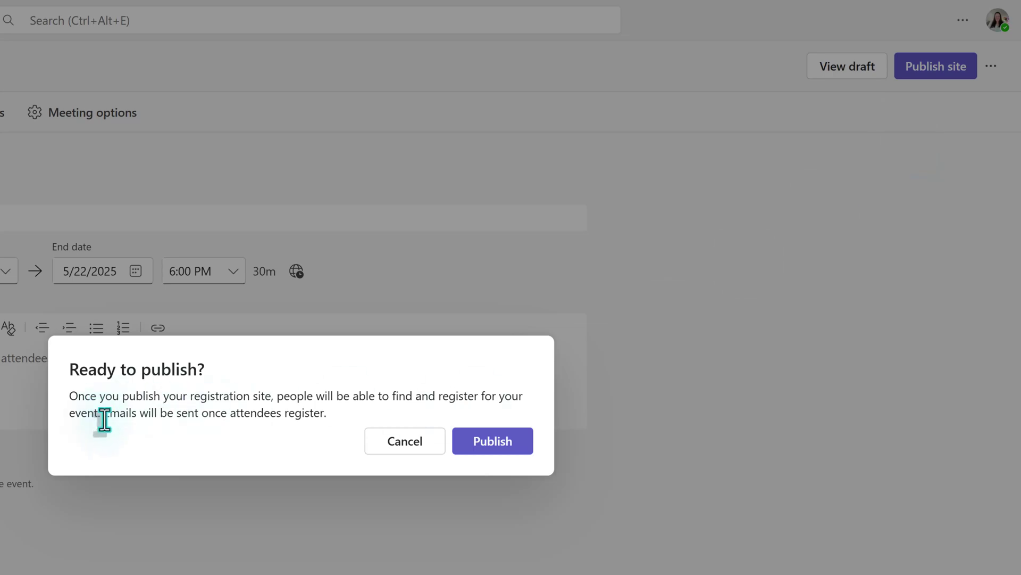
click(494, 441)
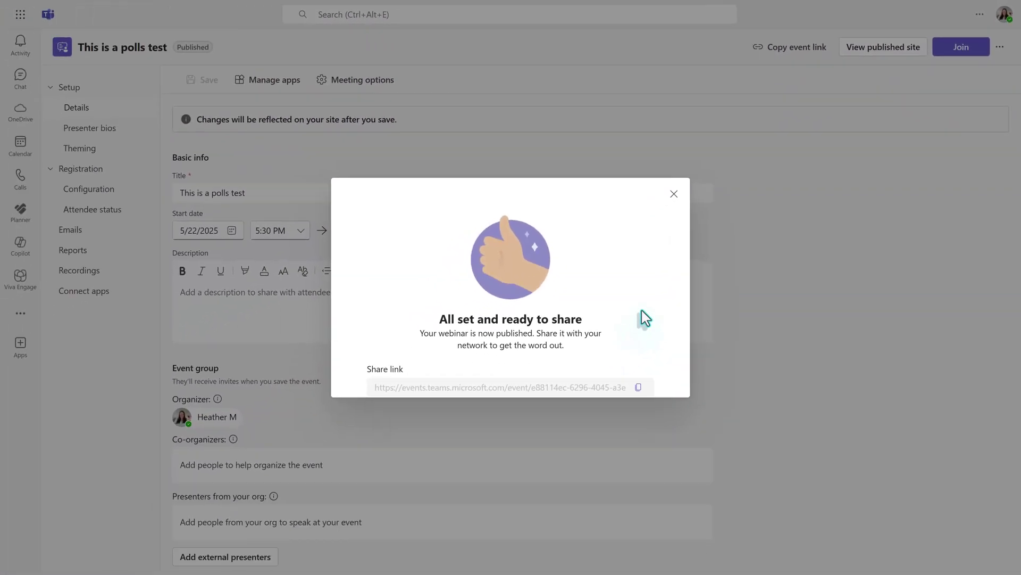
click(674, 194)
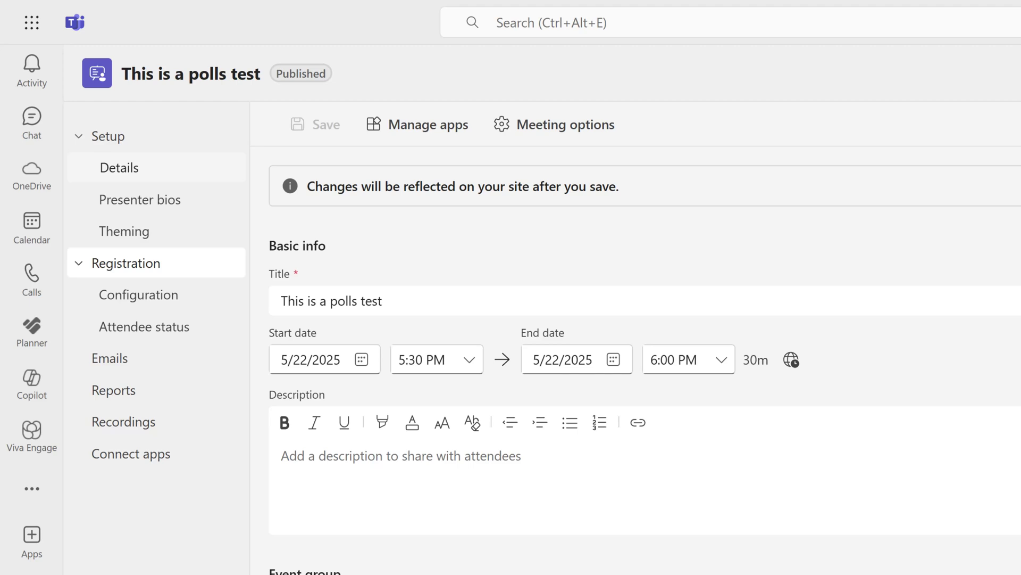
Open the "This is a polls test" event from the calendar and choose the Polls app to add to it
click(33, 229)
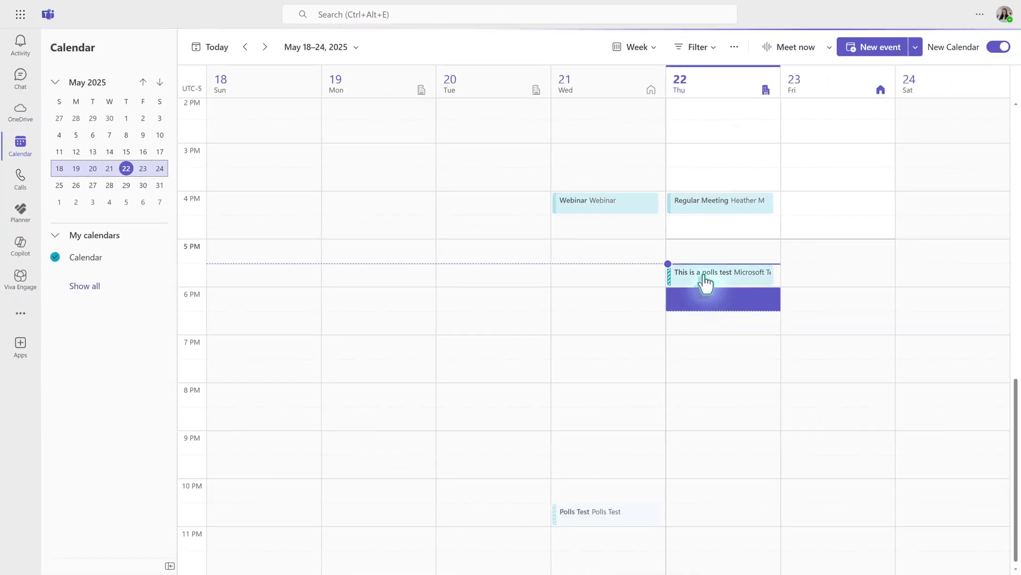
double_click(706, 282)
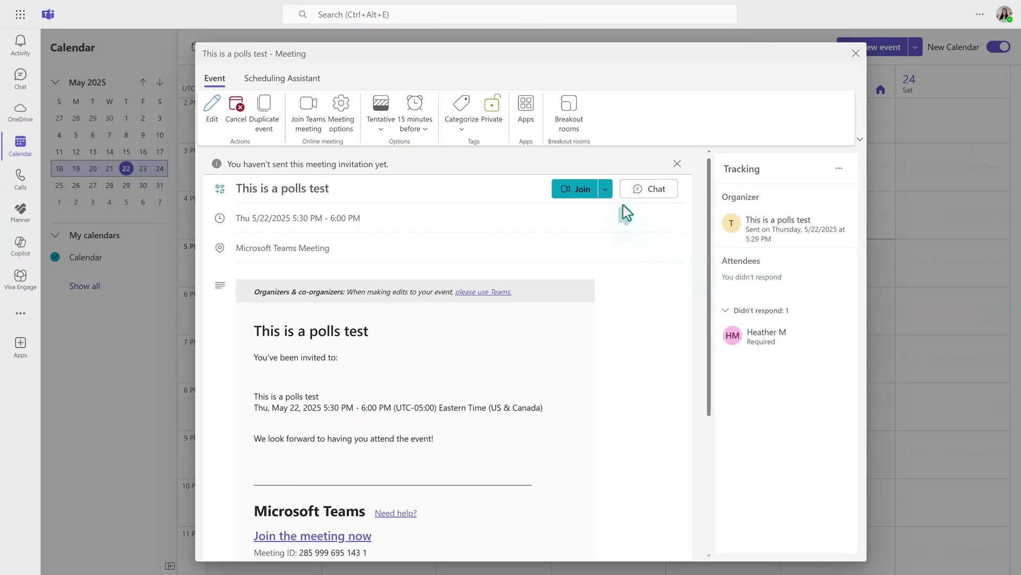
click(526, 112)
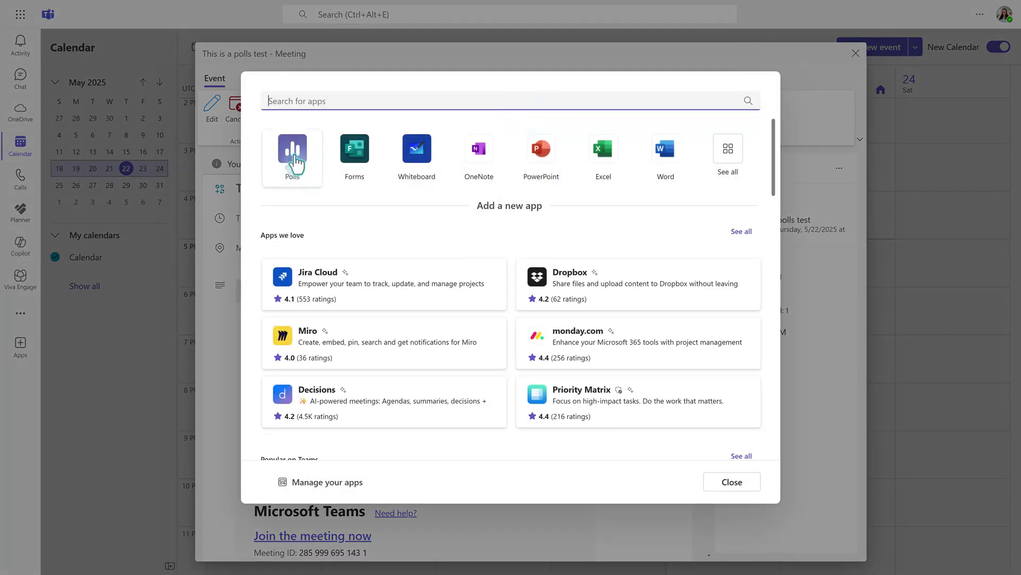
click(292, 160)
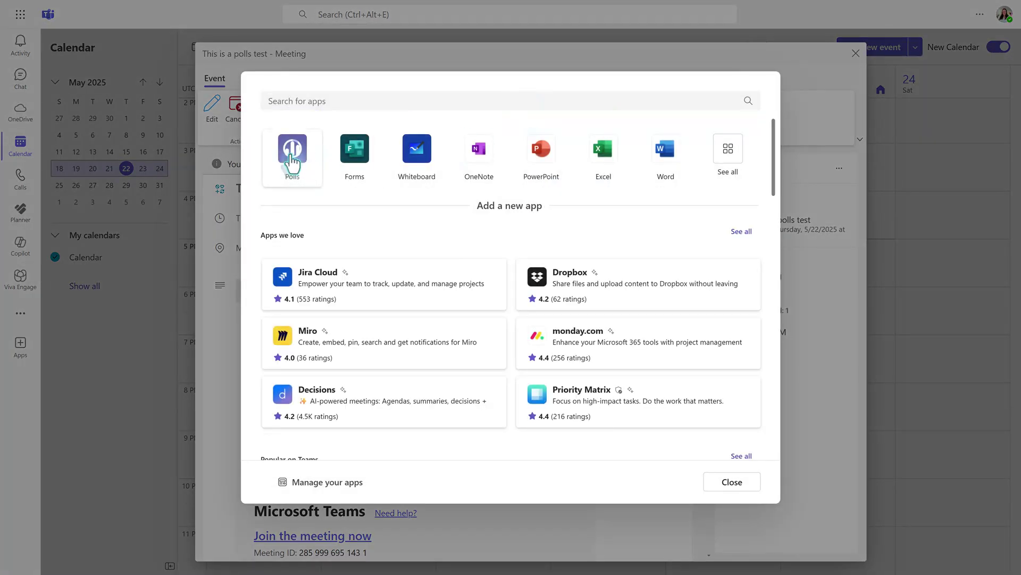